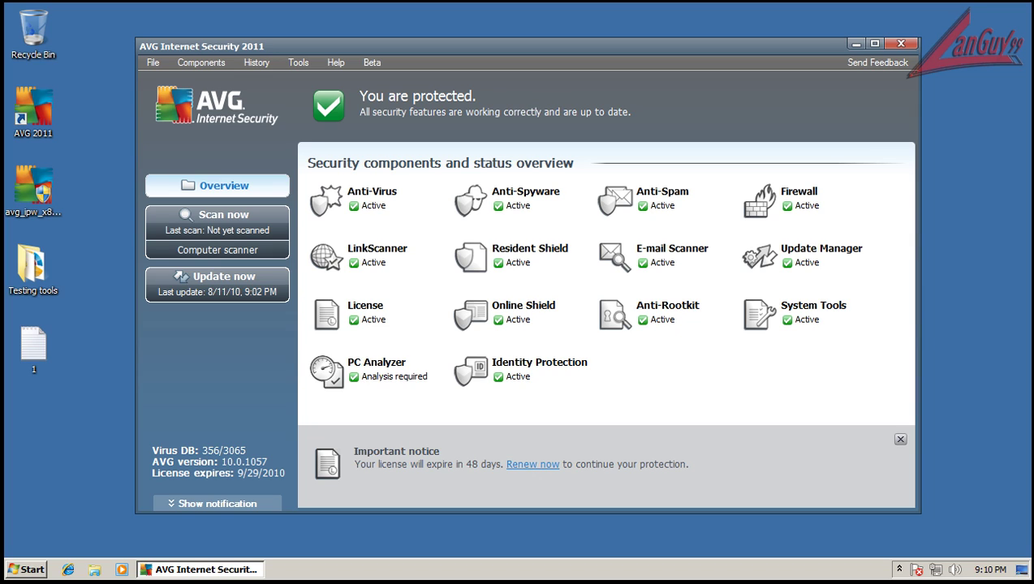
Update AVG's virus definitions to the latest version, then close the AVG window.
left_click(225, 282)
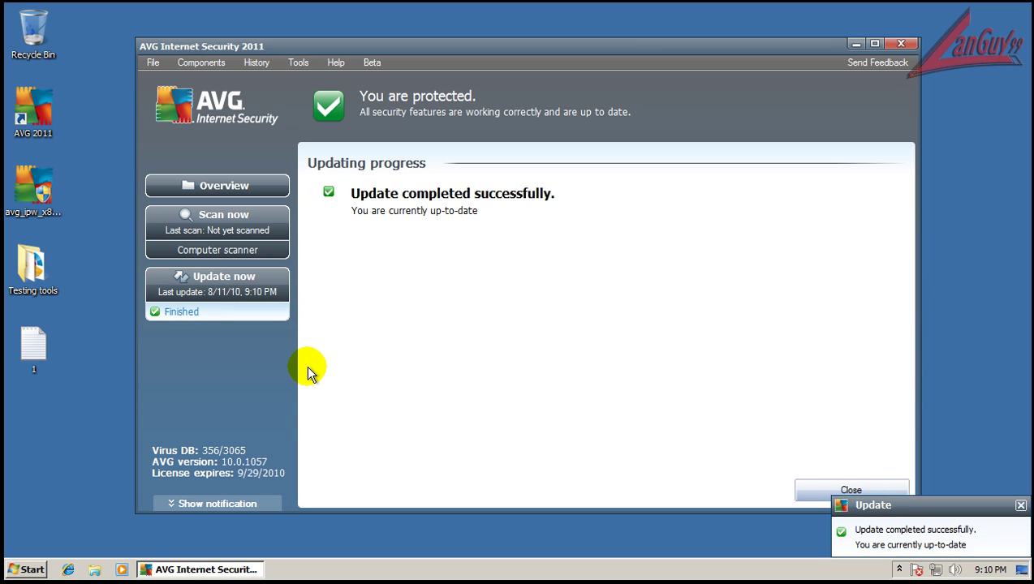
left_click(1021, 507)
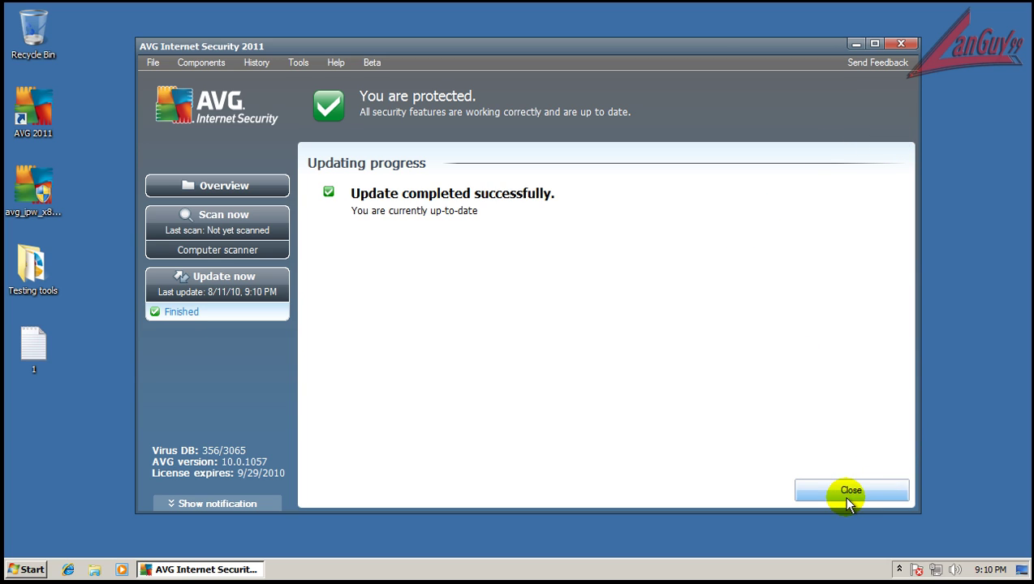
left_click(187, 186)
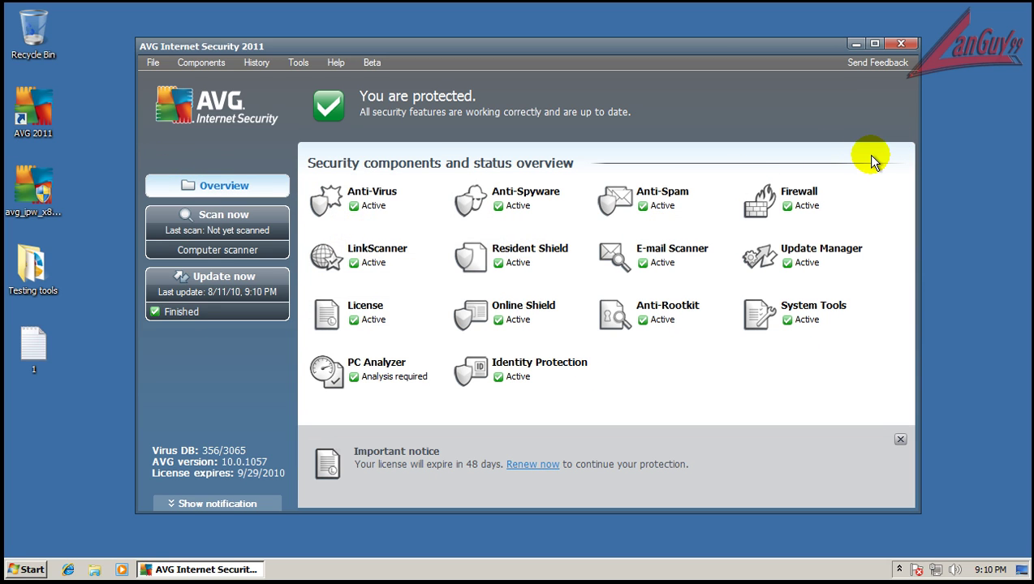
left_click(906, 44)
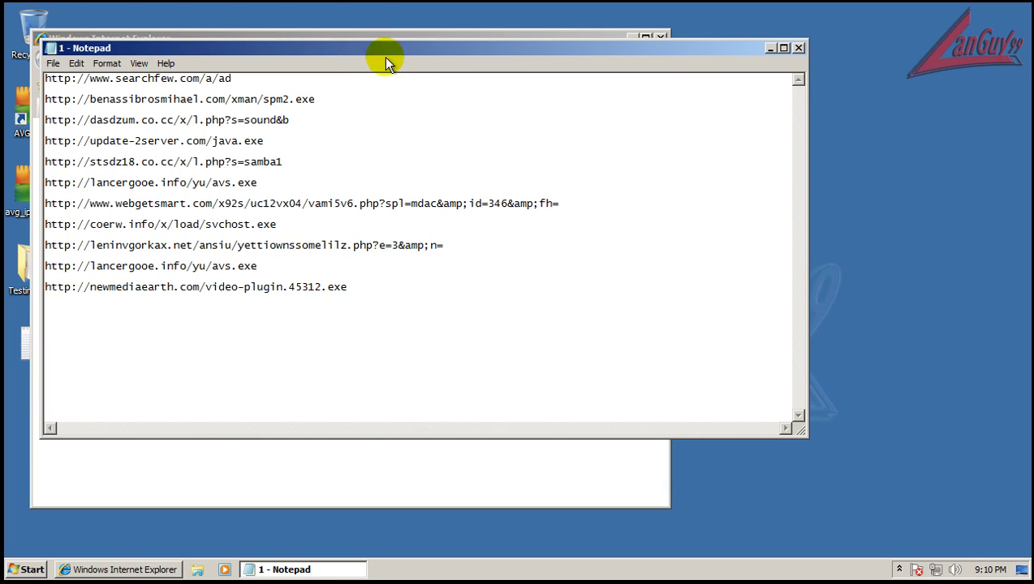
Move the Notepad URL list lower left and open Internet Explorer in the upper right.
left_click_drag(386, 61, 368, 306)
left_click(404, 38)
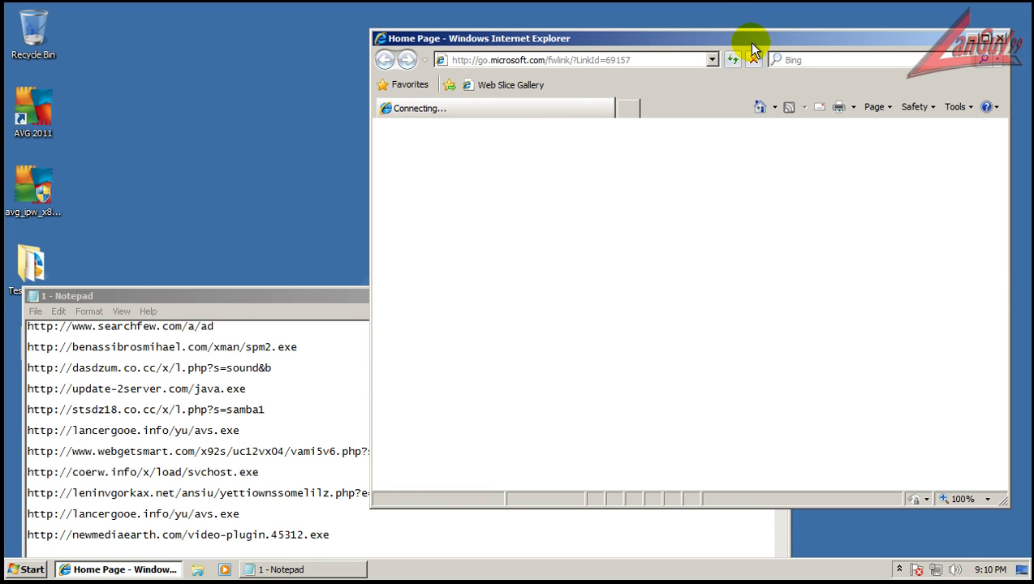
left_click_drag(748, 41, 776, 28)
Open Task Manager's Processes list showing processes from all users.
right_click(505, 571)
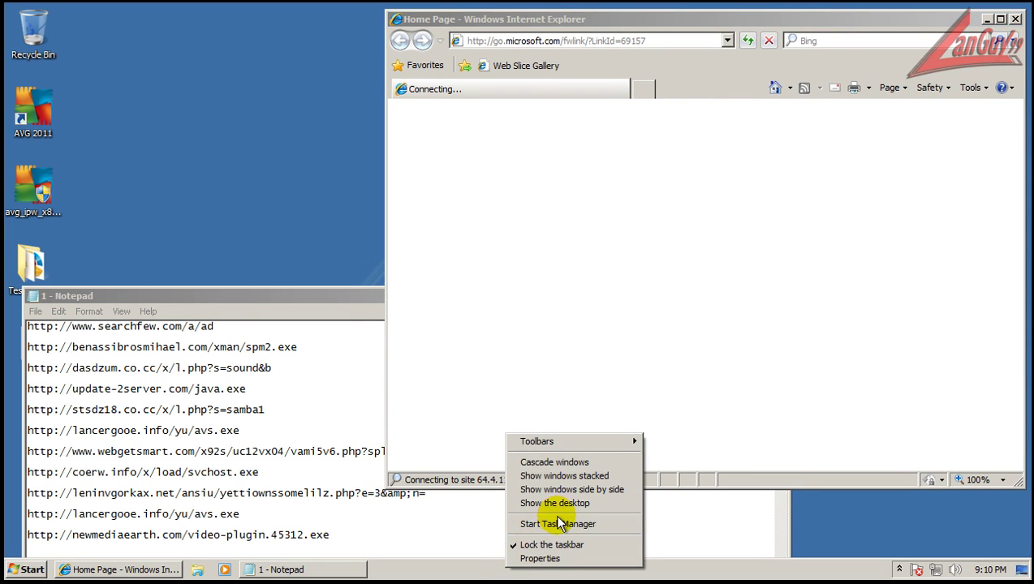
left_click(552, 523)
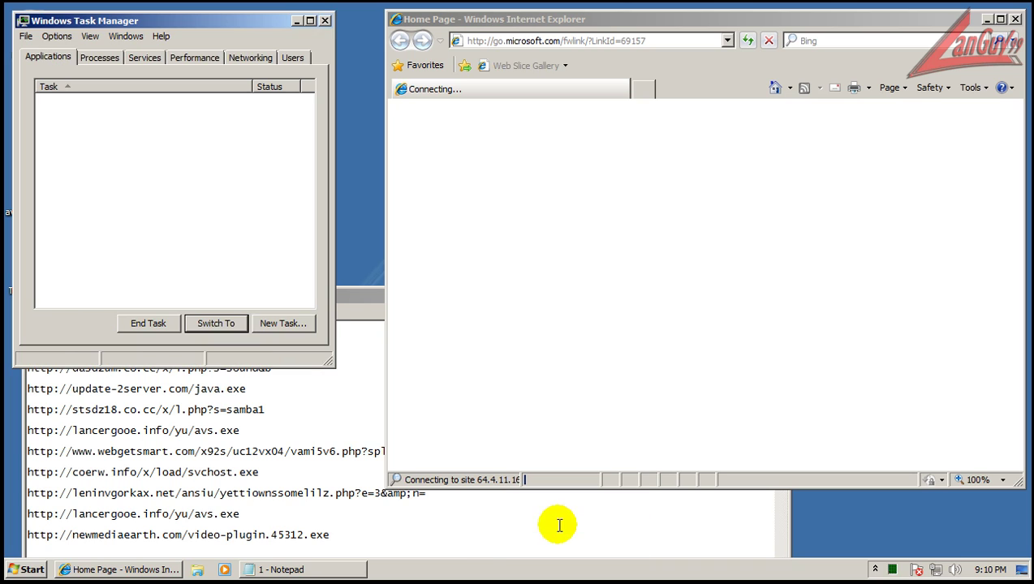
left_click(99, 56)
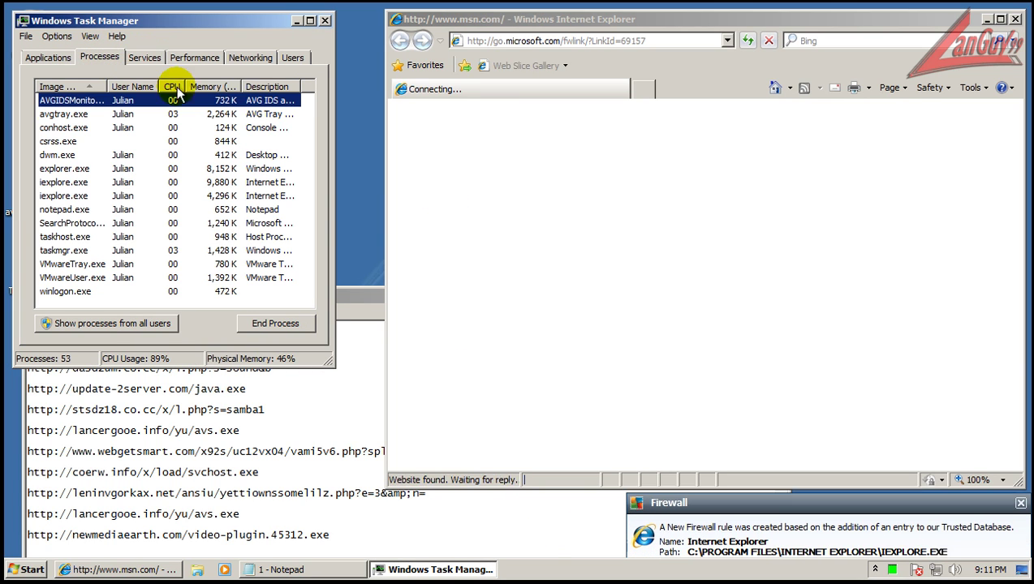
left_click(148, 325)
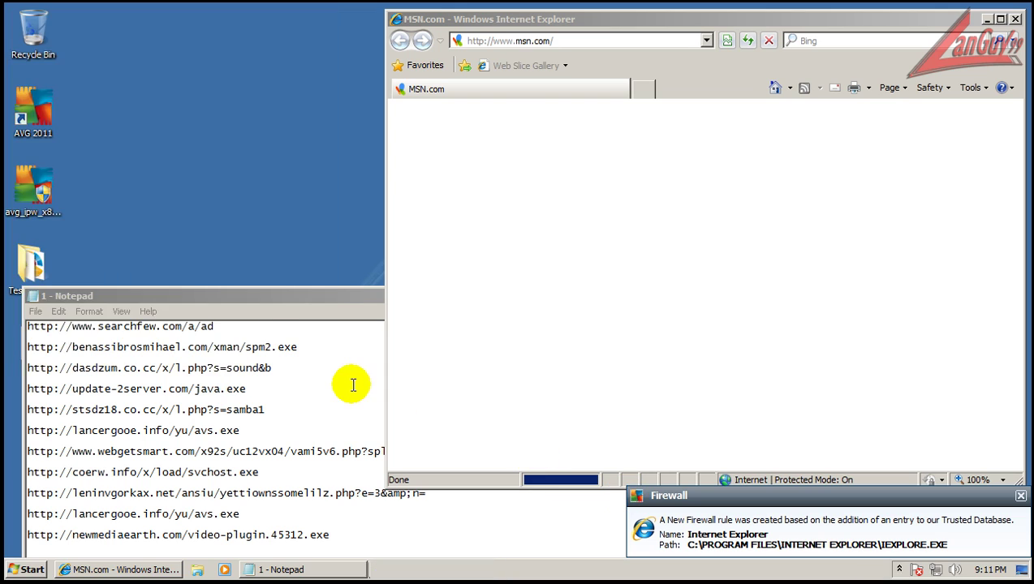
Sort processes by Description, close Task Manager, and postpone the IE8 setup.
left_click_drag(351, 337, 385, 492)
left_click(284, 86)
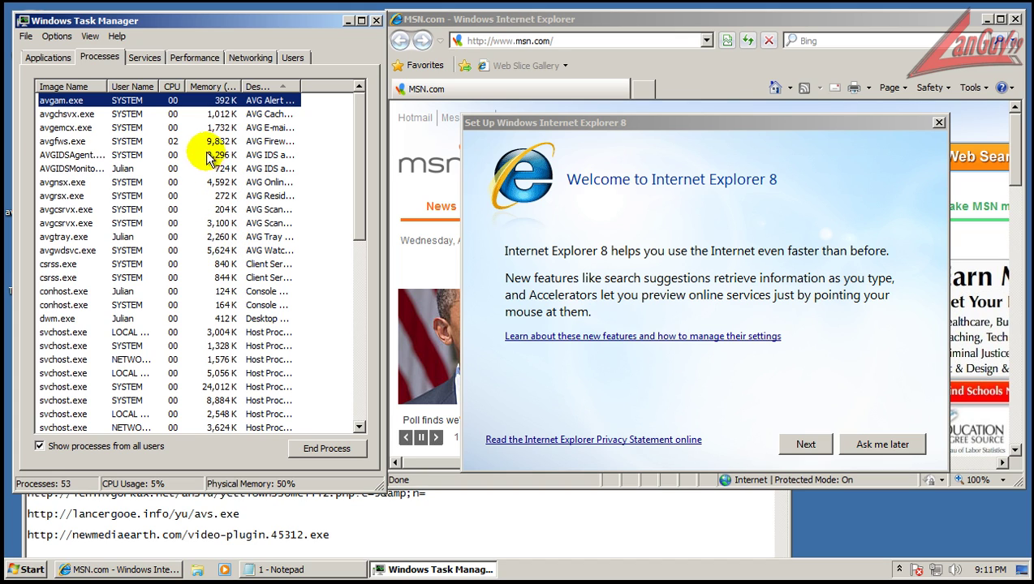
left_click(376, 21)
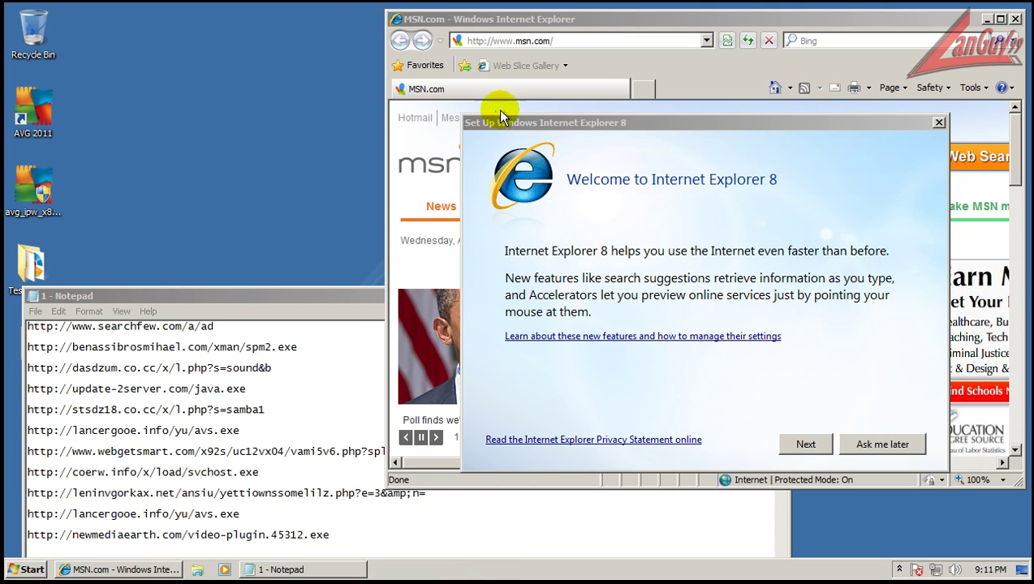
left_click(872, 445)
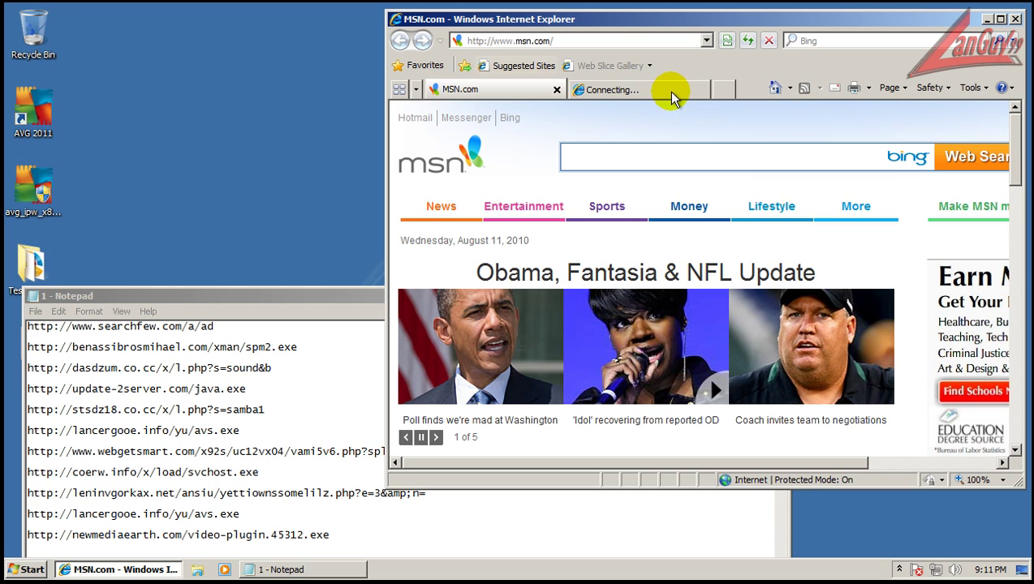
Close the IE8 welcome tab and visit the first listed URL, searchfew.com/a/ad.
left_click(670, 93)
left_click(701, 89)
left_click(130, 337)
key("shift+End")
key("ctrl+c")
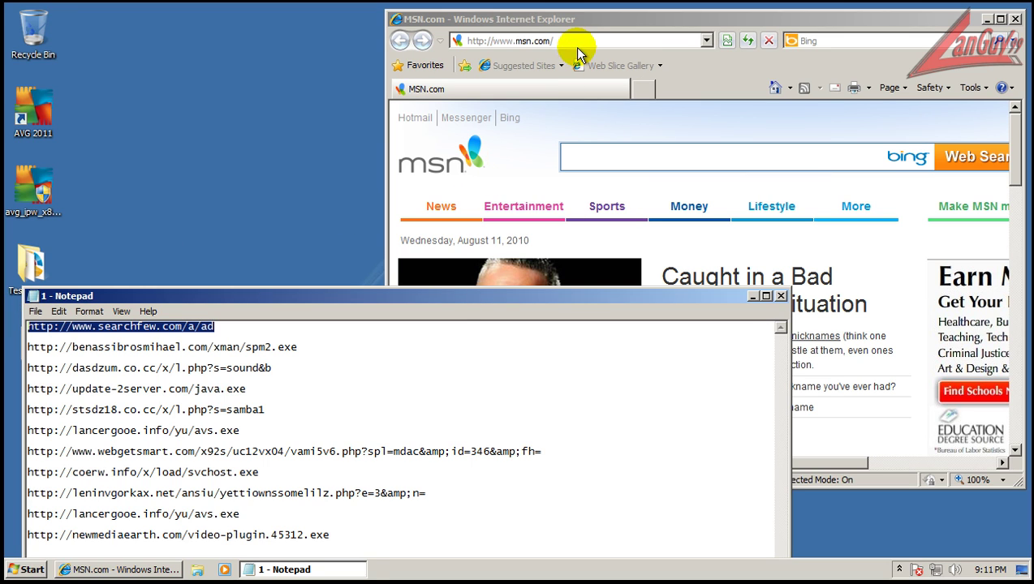
left_click(584, 39)
key("ctrl+v")
key("Return")
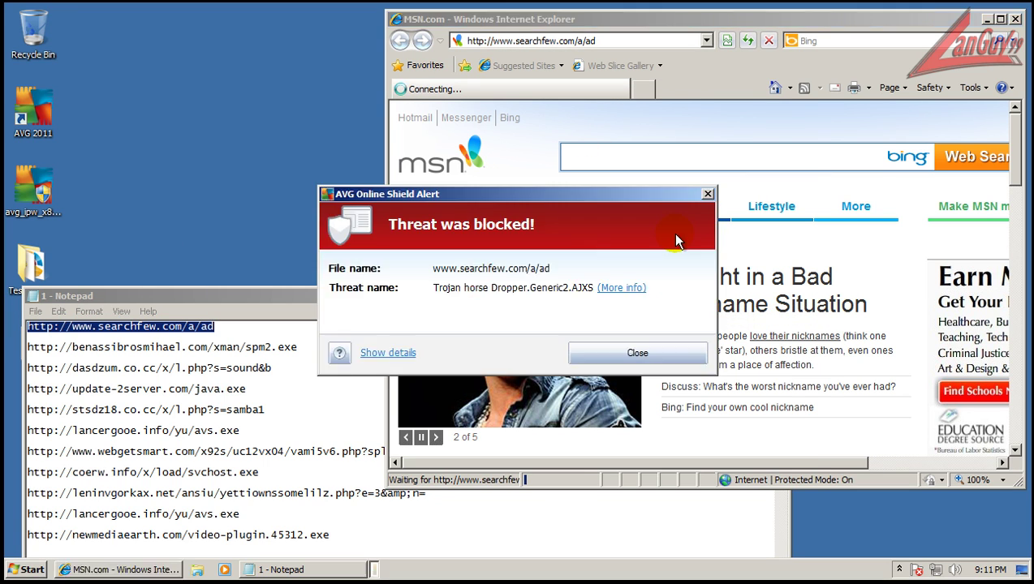
Dismiss the AVG alert and load the second listed URL, the benassibrosmihael.com spm2.exe download.
left_click(613, 353)
double_click(290, 341)
key("ctrl+c")
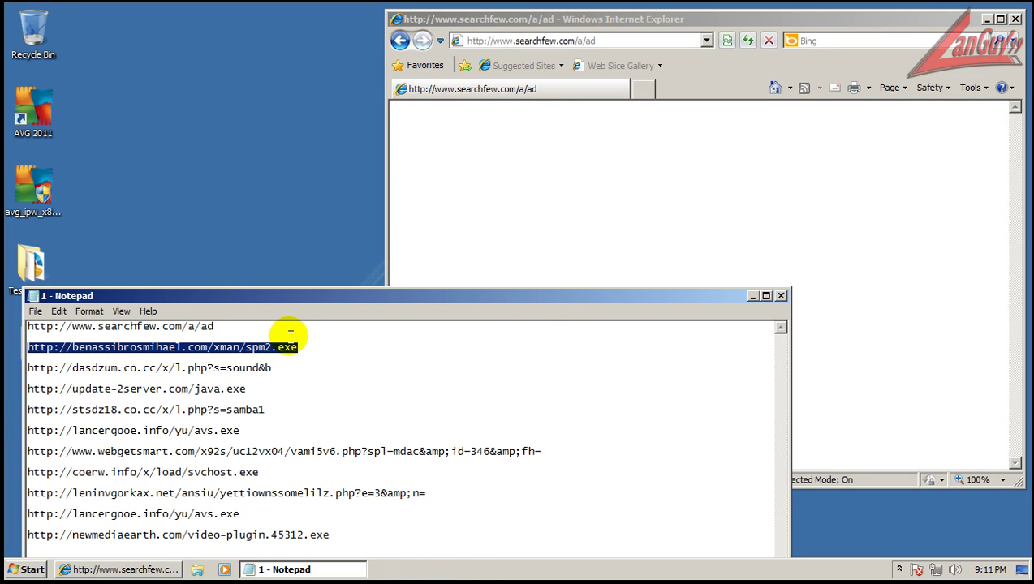
left_click(591, 39)
key("ctrl+v")
key("Return")
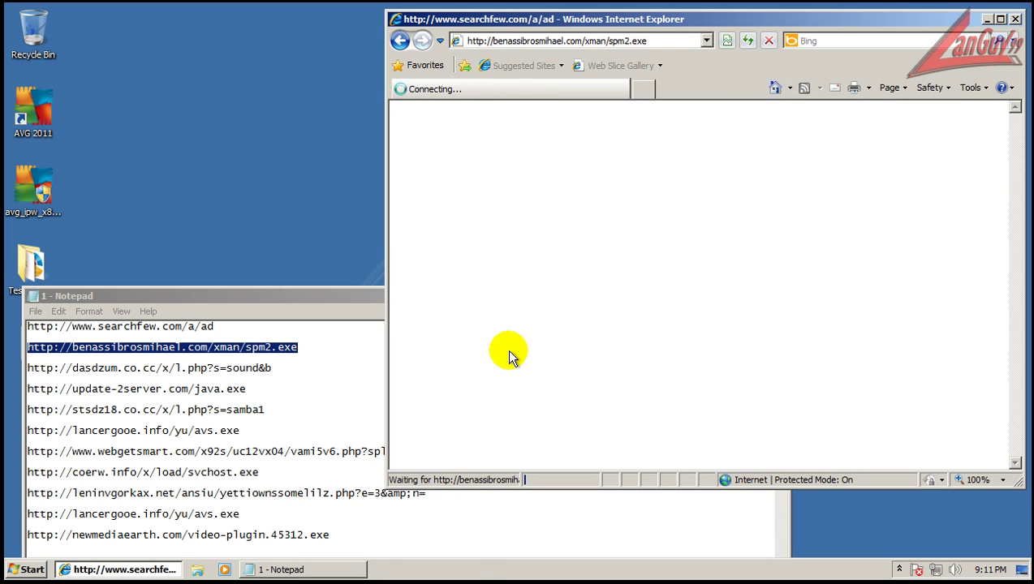
Run spm2.exe and move the detected Kryptik.FXX Trojan to the Virus Vault.
left_click(496, 297)
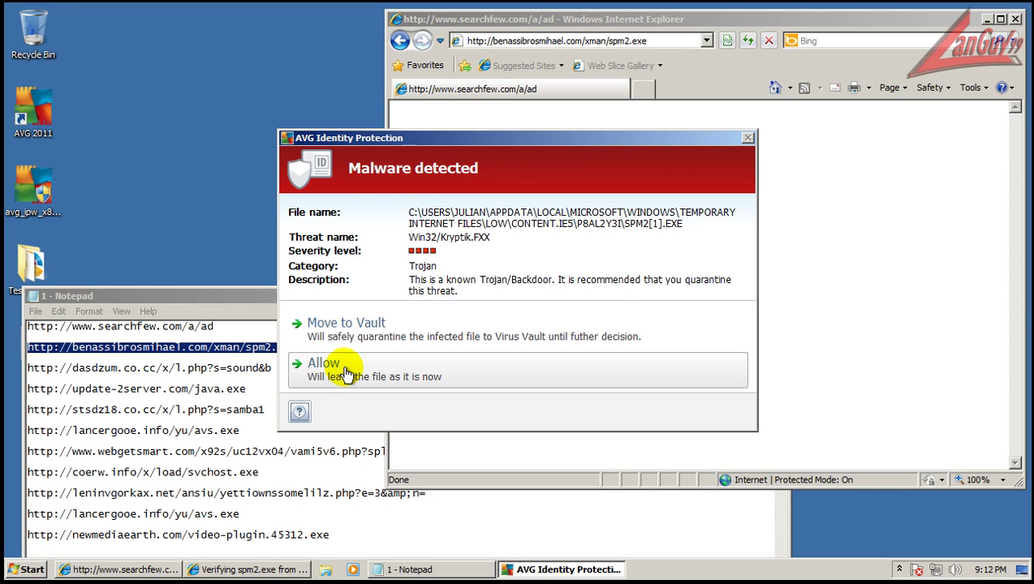
left_click(368, 325)
left_click(517, 315)
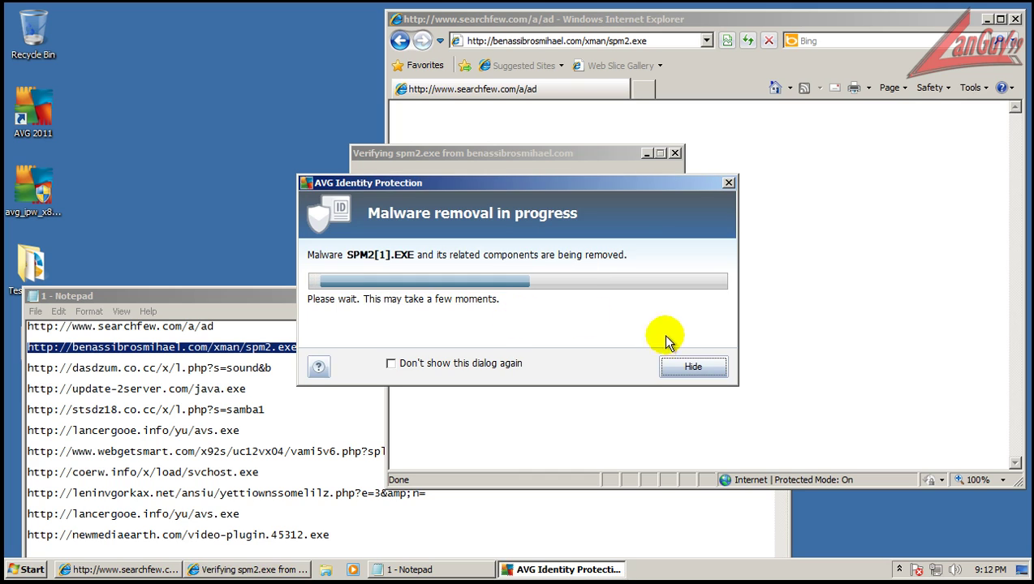
left_click(693, 366)
left_click(588, 277)
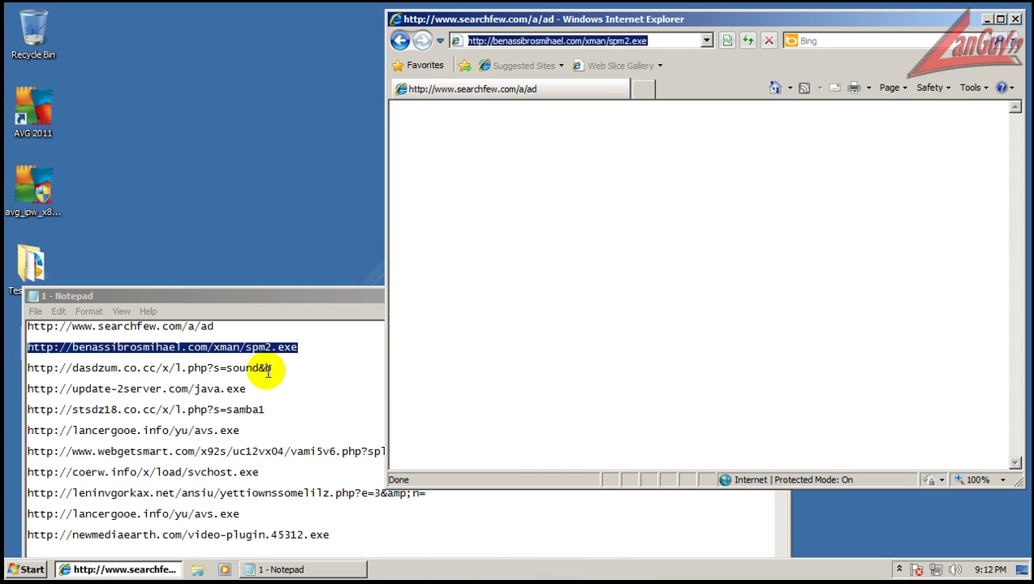
Move the repeated spm2.exe detection to the Virus Vault and hide the removal progress.
left_click(270, 368)
key("shift+Home")
left_click(342, 325)
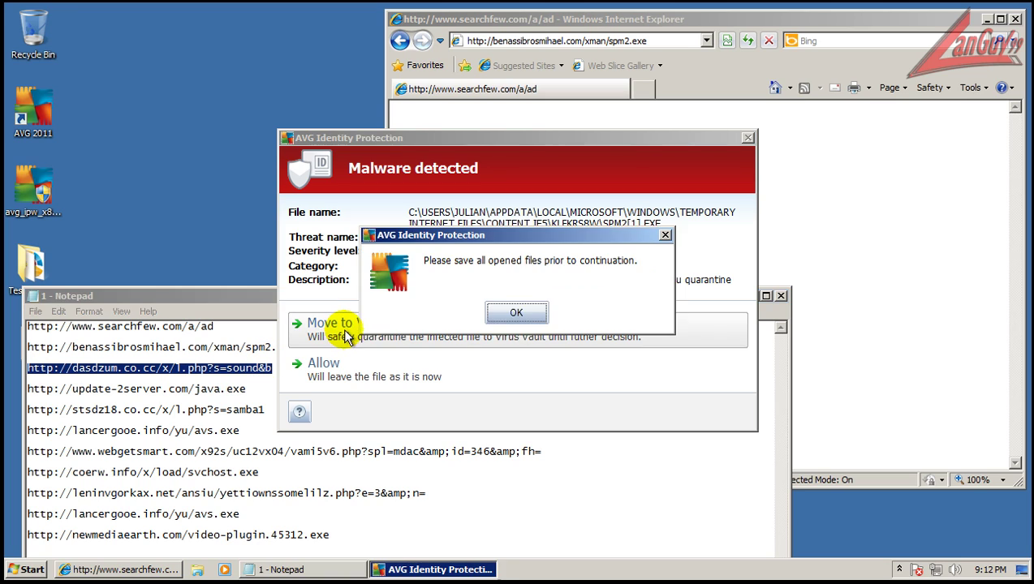
left_click(516, 311)
left_click(693, 366)
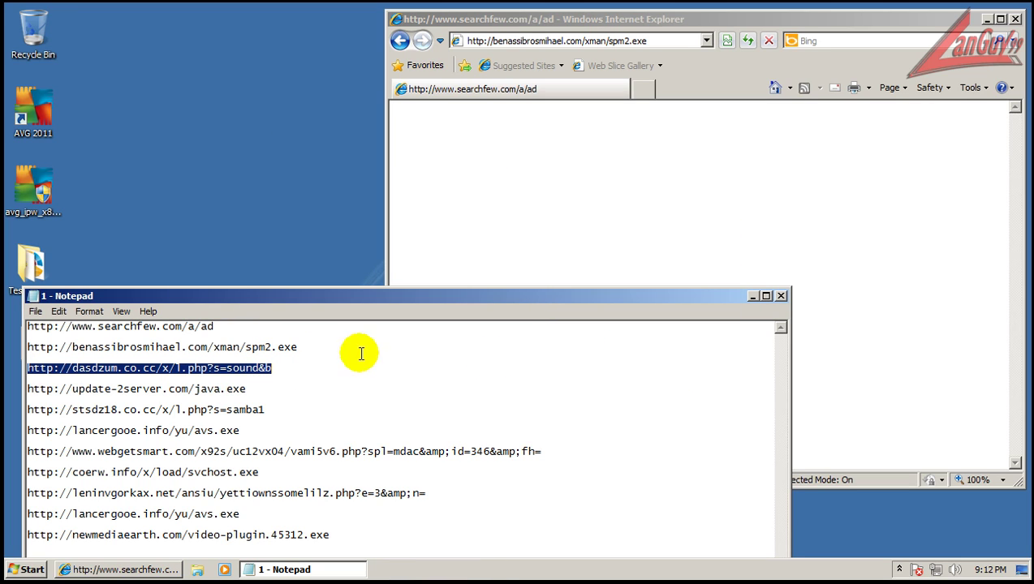
Reload the spm2.exe address and cancel the file download.
left_click(573, 41)
left_click(573, 40)
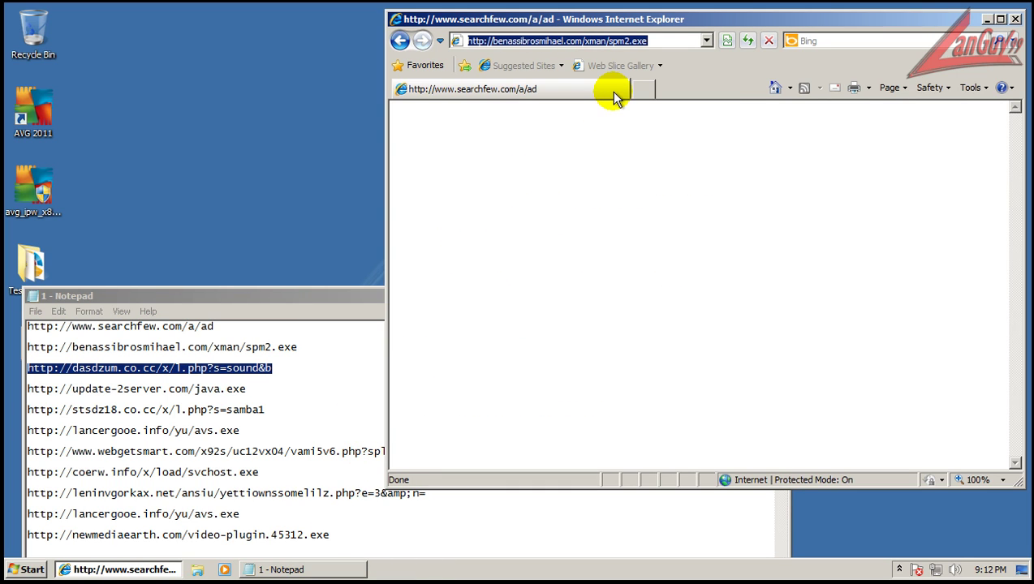
key("Return")
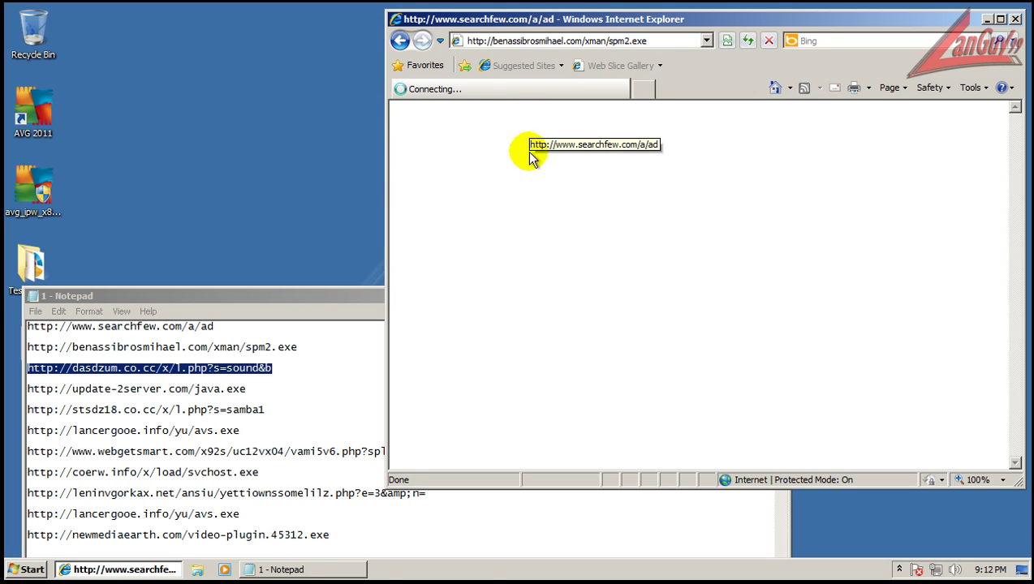
left_click(630, 297)
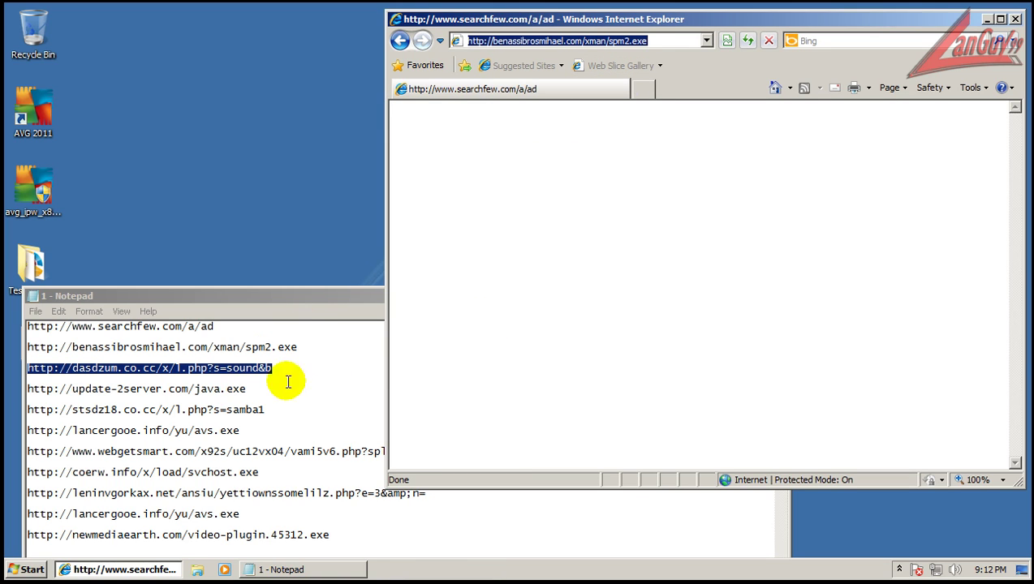
Copy the third URL, dasdzum.co.cc/x/l.php?s=sound&b, from the Notepad list.
left_click(254, 367)
double_click(254, 367)
key("End")
key("shift+Home")
key("ctrl+c")
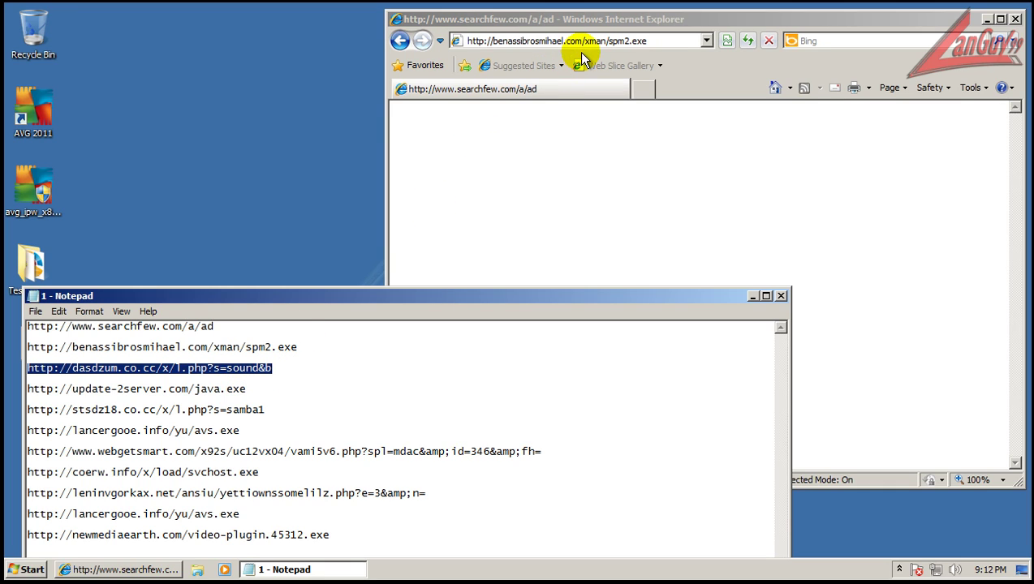
left_click(598, 40)
Load the dasdzum.co.cc URL and run the downloaded svchost.exe.
left_click(599, 41)
key("ctrl+v")
key("Return")
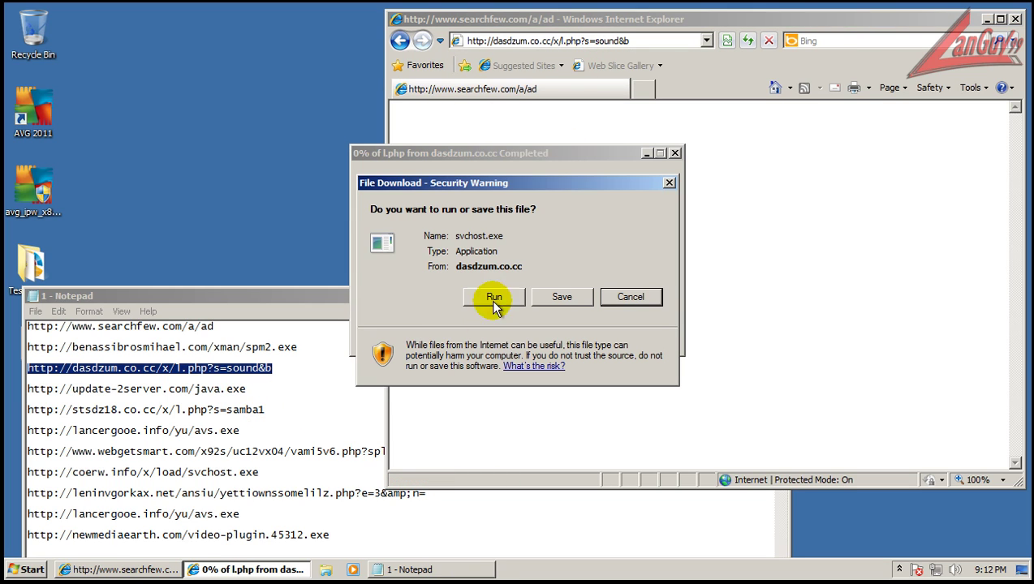
left_click(494, 295)
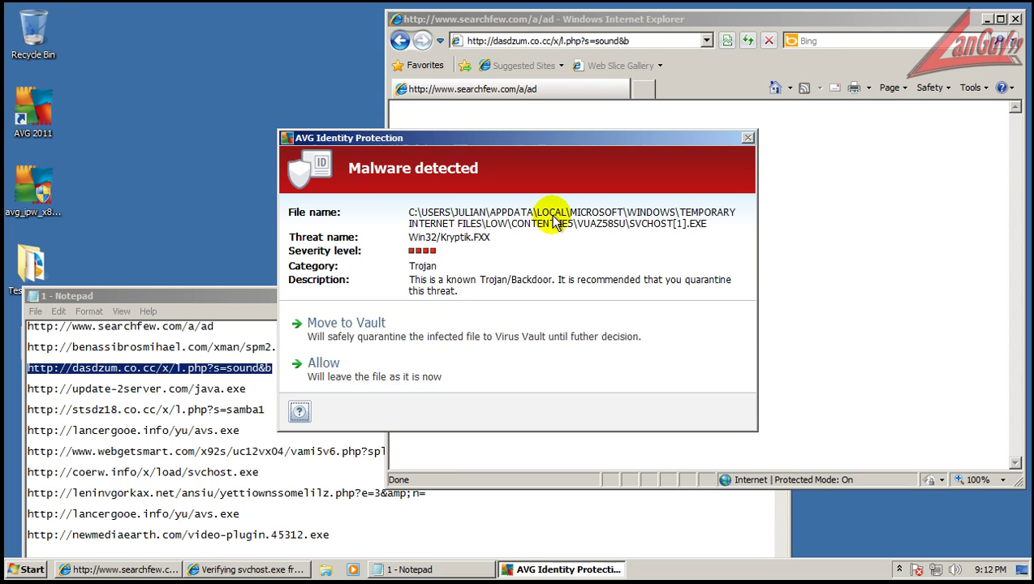
Move the svchost.exe trojan to the Virus Vault, approve the removal, and postpone the restart.
left_click(245, 569)
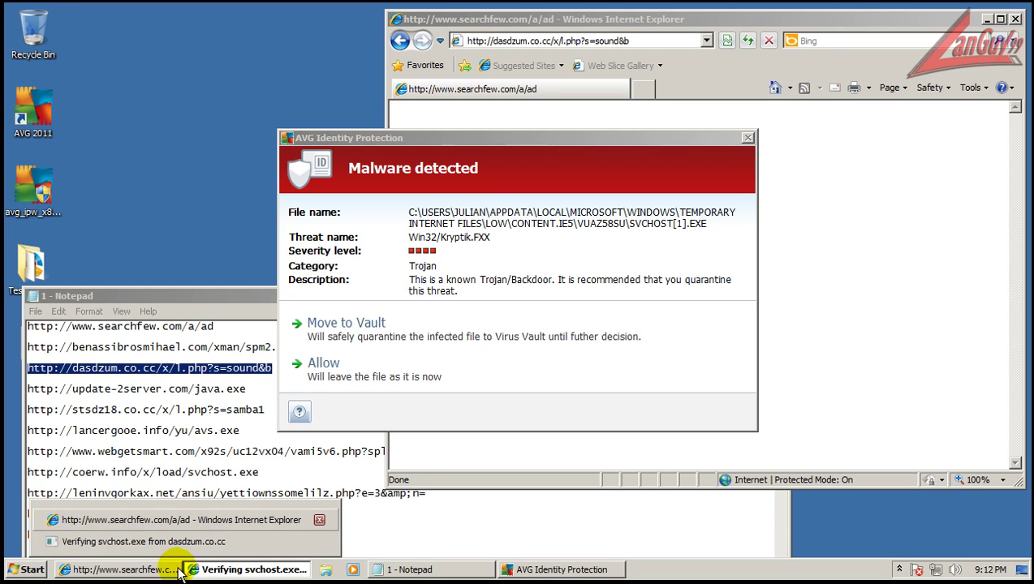
left_click(396, 336)
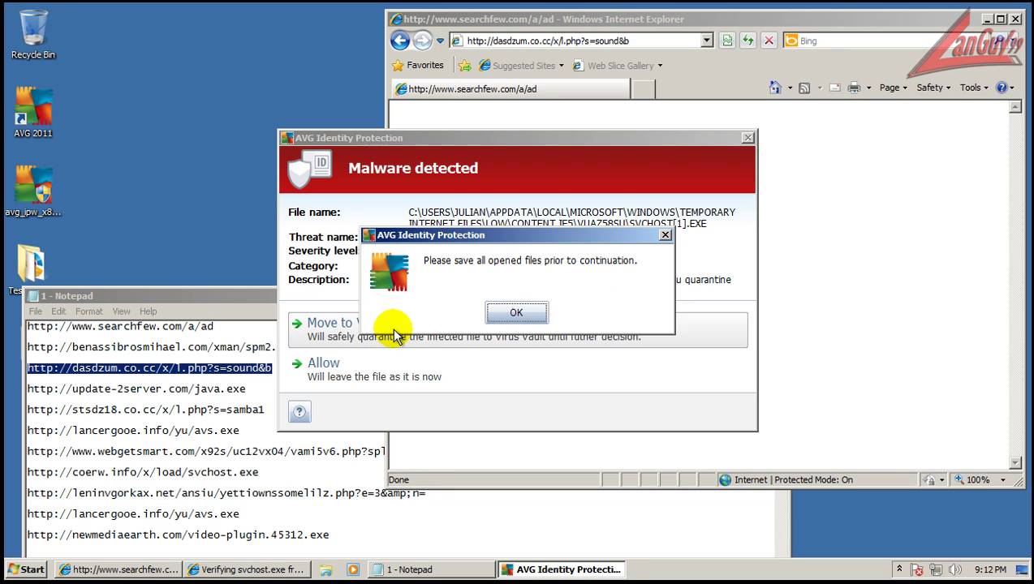
left_click(516, 313)
left_click(431, 364)
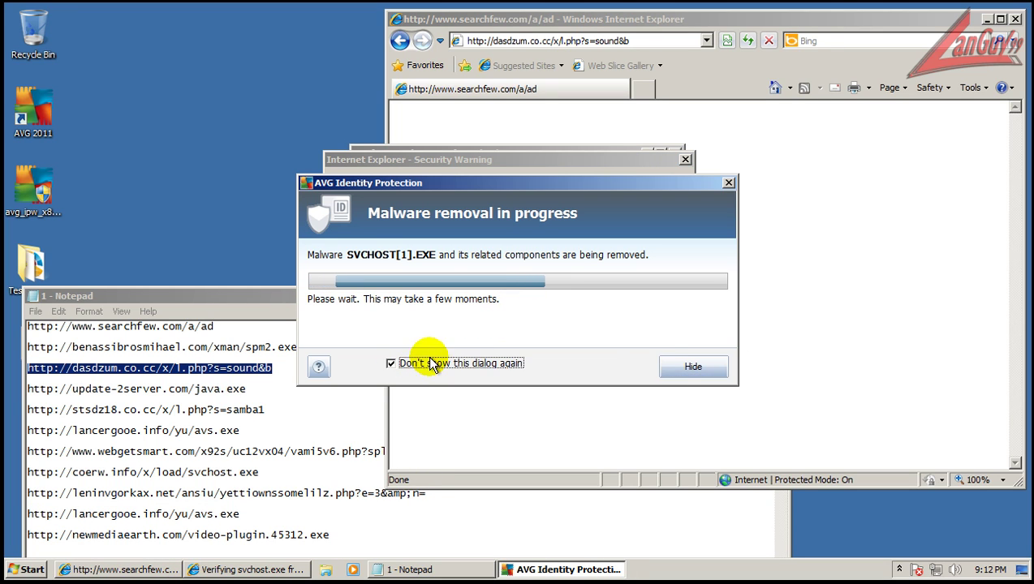
left_click(684, 367)
left_click(581, 302)
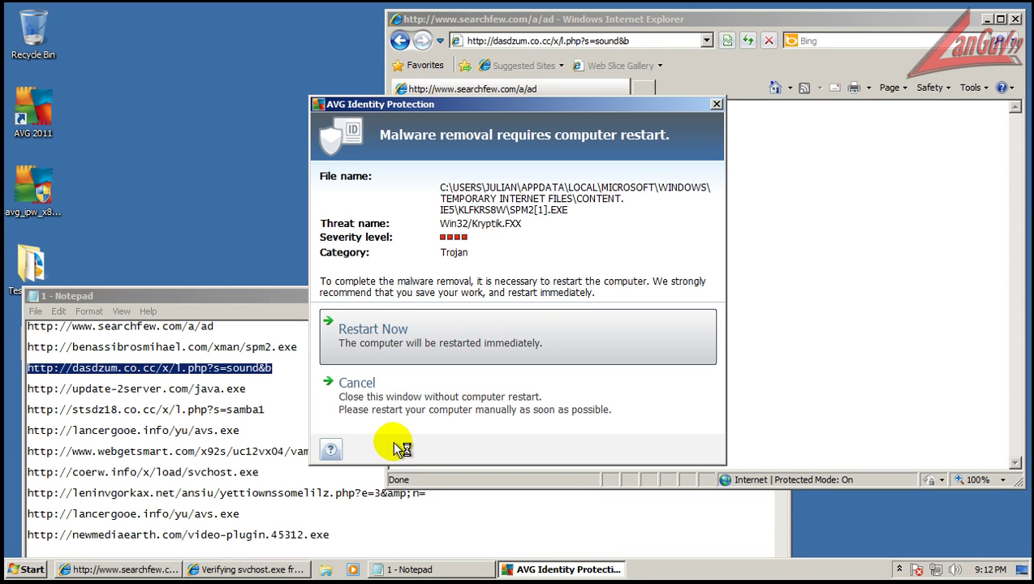
left_click(398, 397)
Run l.exe, vault the detected trojan, and select the update-2server java.exe line.
left_click(572, 254)
left_click(406, 327)
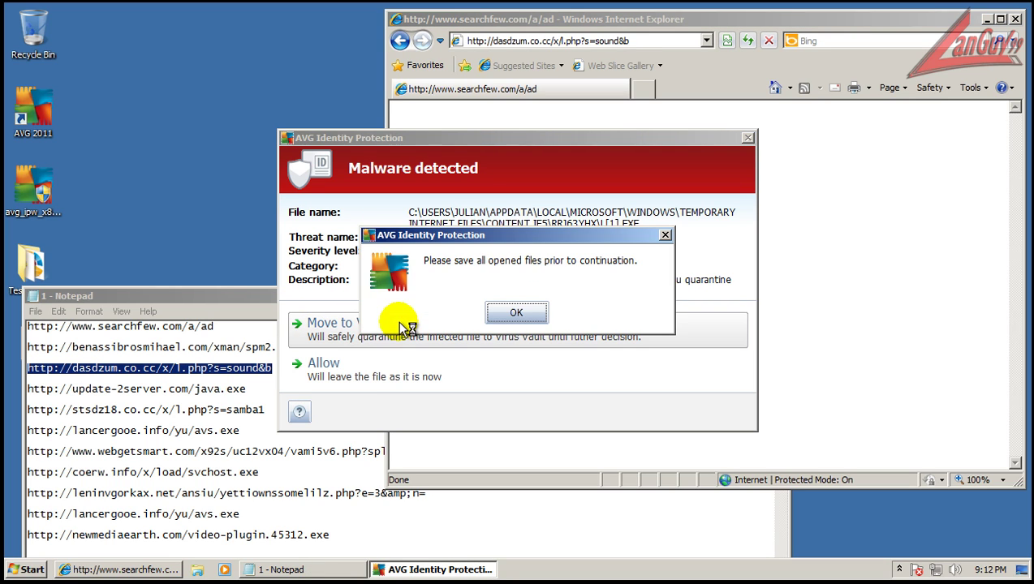
left_click(521, 314)
left_click(256, 389)
key("shift+Home")
key("ctrl+c")
Load the update-2server.com java.exe URL and postpone AVG's restart.
left_click(588, 41)
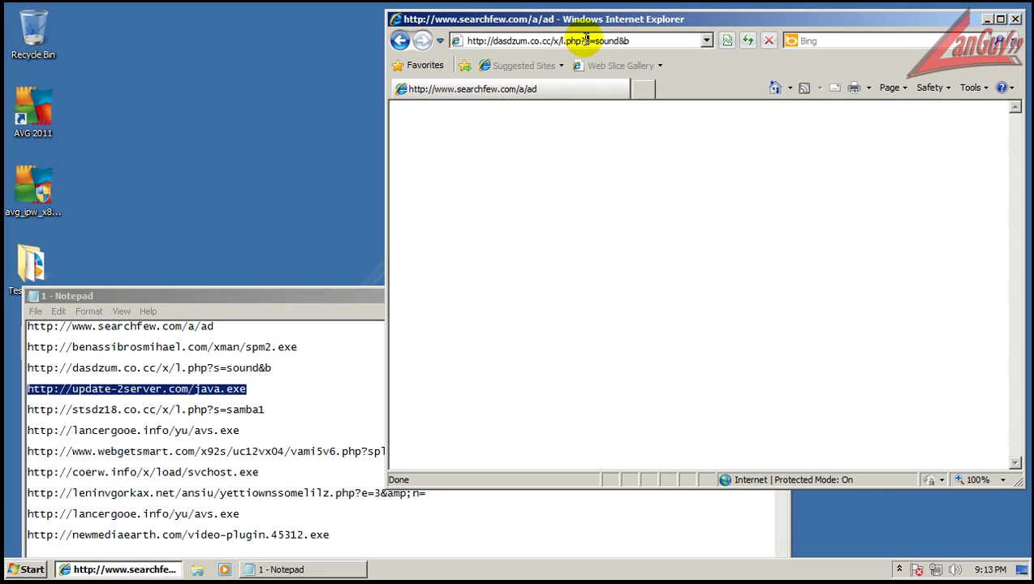
key("ctrl+v")
key("Return")
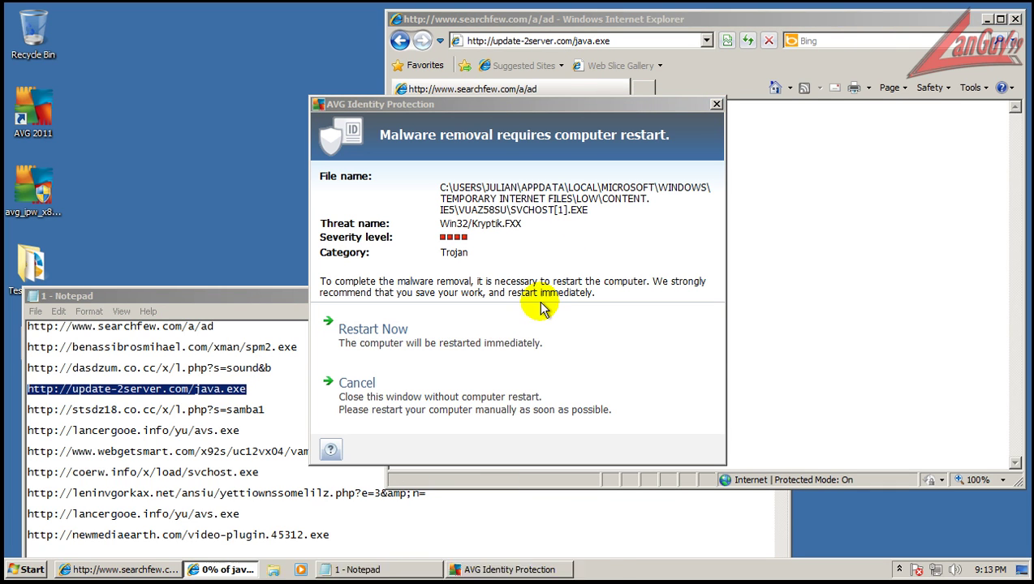
left_click(462, 405)
Run the 142KB java.exe download and select the stsdz18 line in the list.
left_click(498, 297)
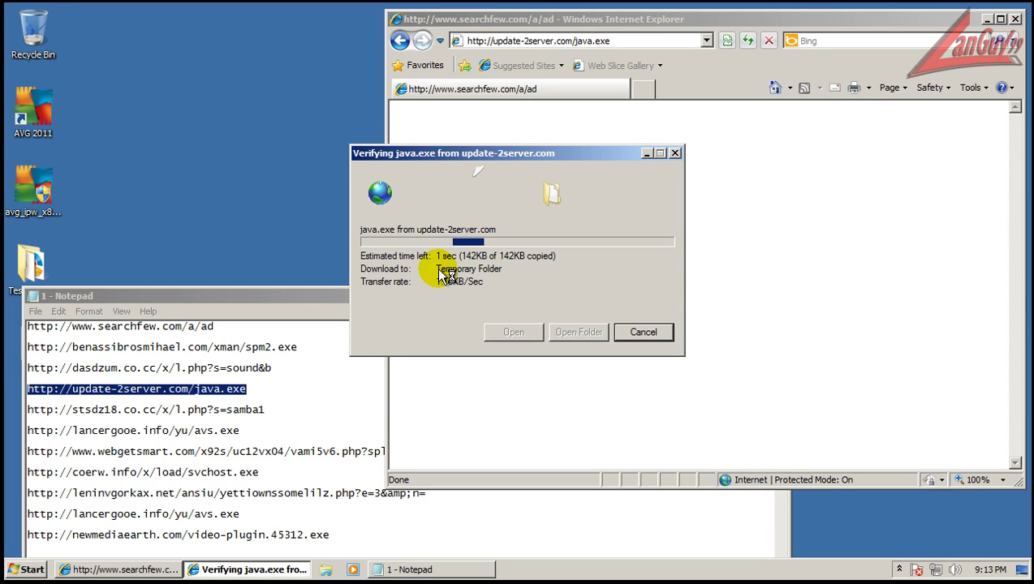
left_click(591, 278)
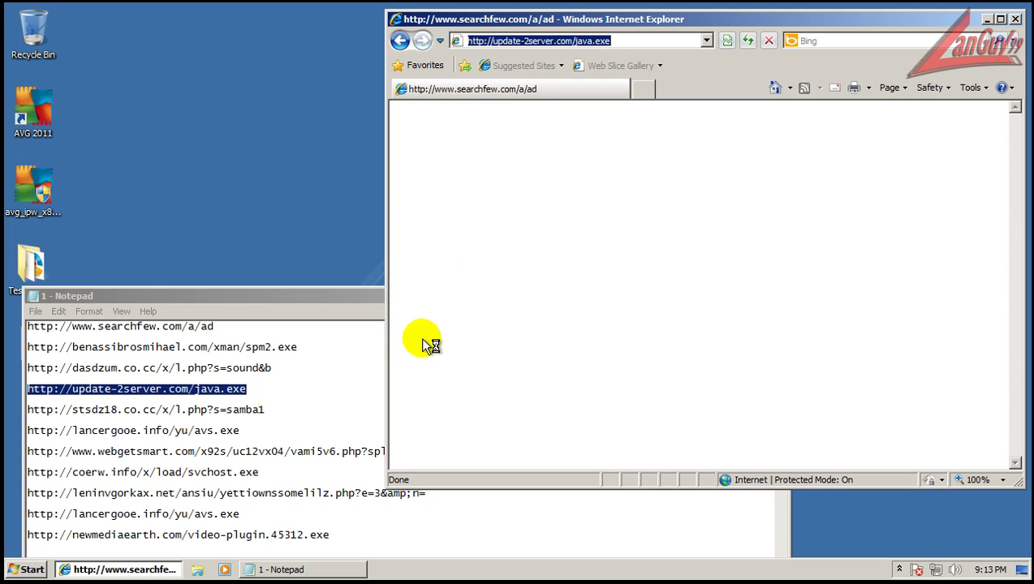
left_click(260, 408)
key("shift+Home")
key("ctrl+c")
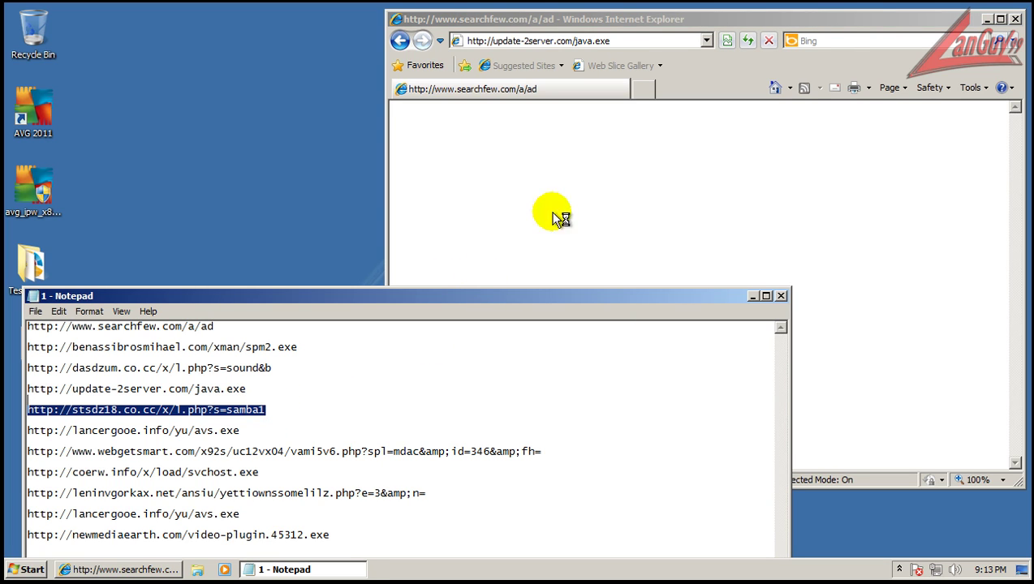
Move the detected esif.exe threat to the Virus Vault.
left_click(621, 39)
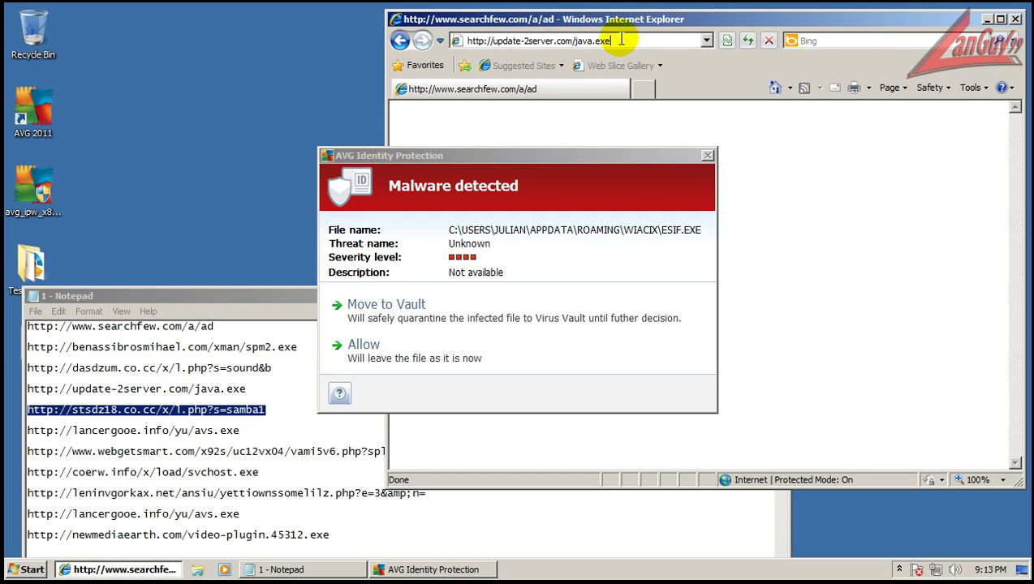
left_click(416, 315)
left_click(526, 315)
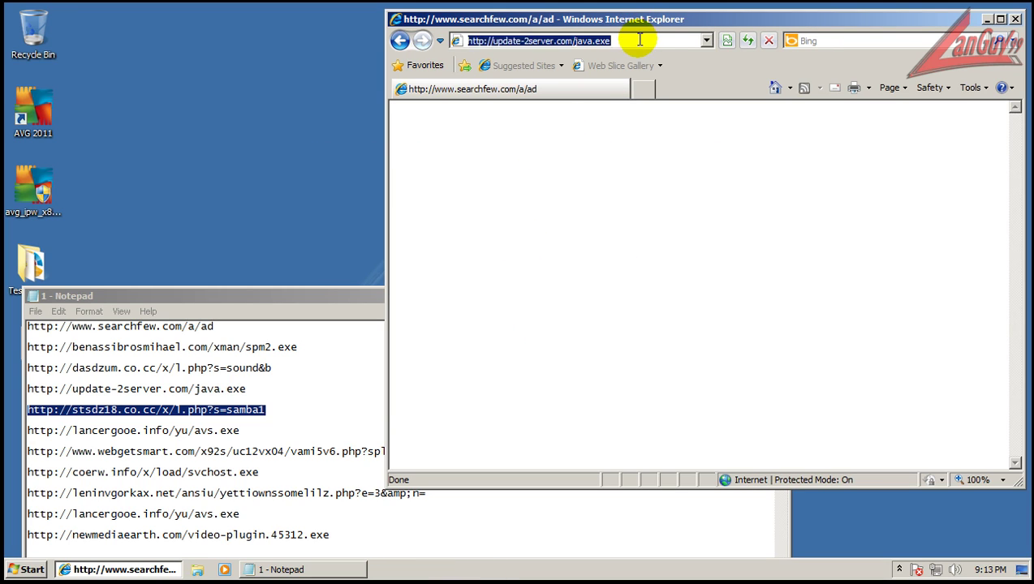
Load the stsdz18.co.cc URL, postpone the restart, and select the lancergooe avs.exe line.
key("ctrl+v")
key("Return")
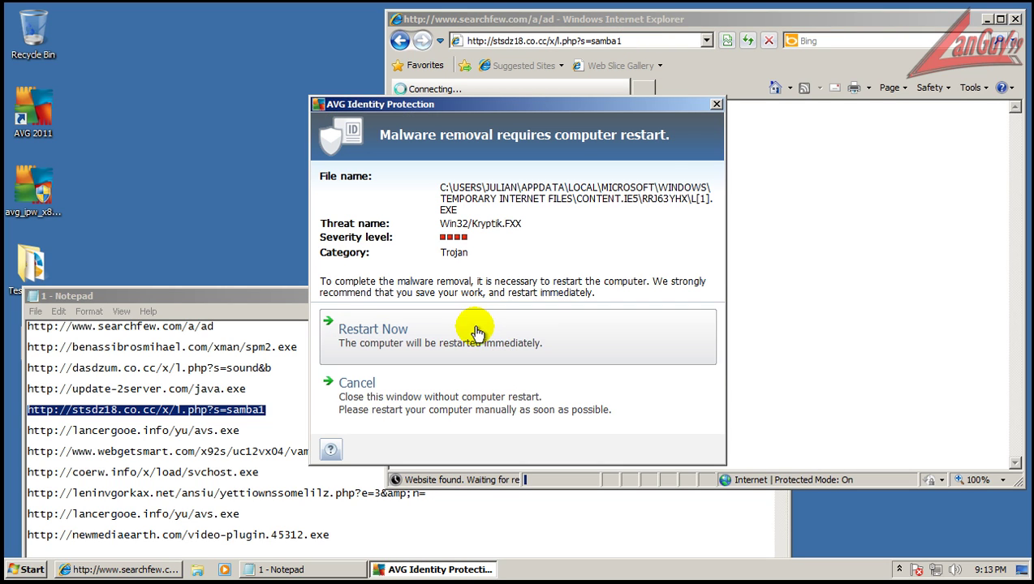
left_click(474, 398)
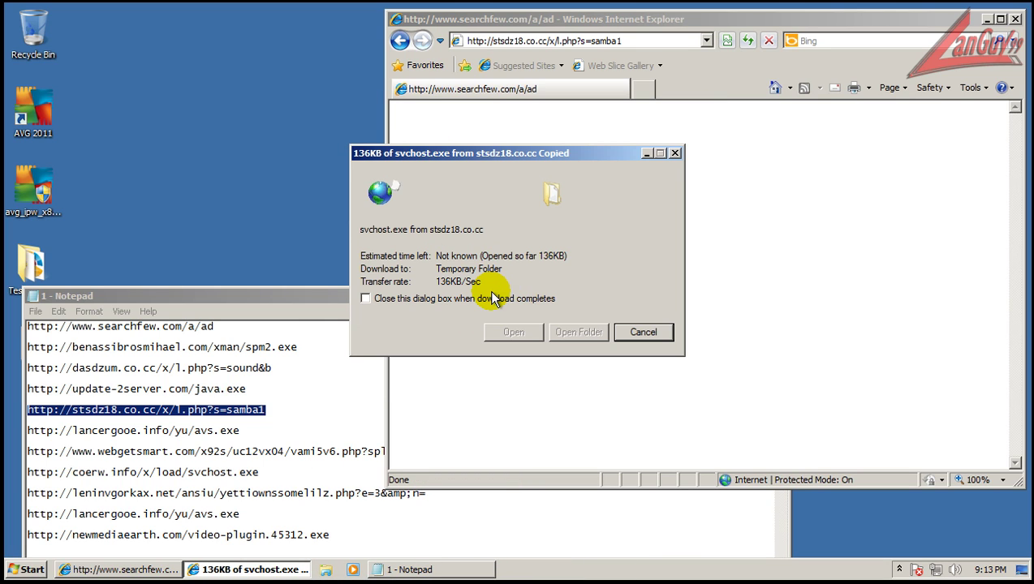
left_click(244, 431)
key("shift+Home")
key("ctrl+c")
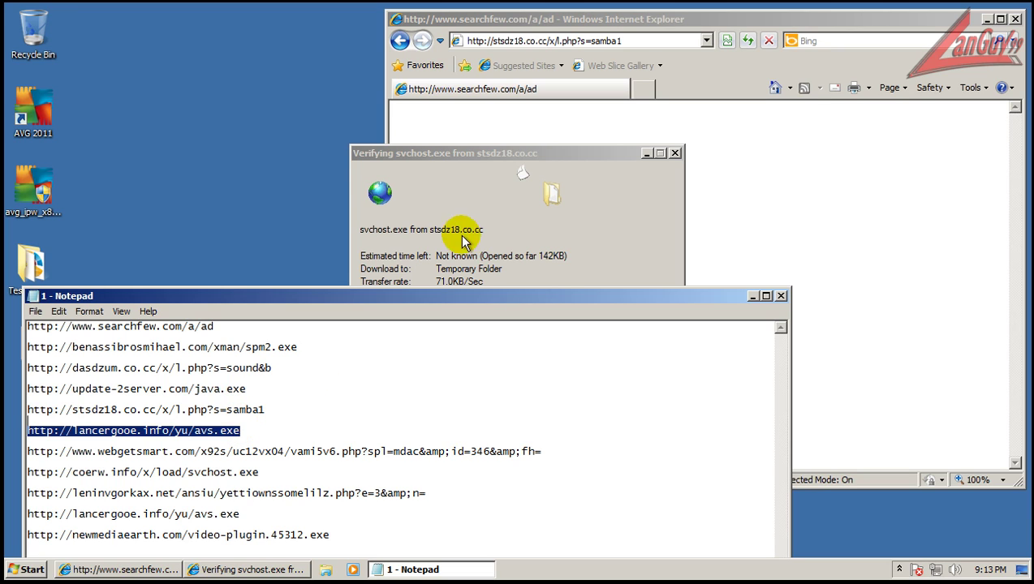
Run the stsdz18 svchost.exe download and enter the lancergooe.info avs.exe URL.
left_click(582, 280)
left_click(596, 40)
left_click(605, 39)
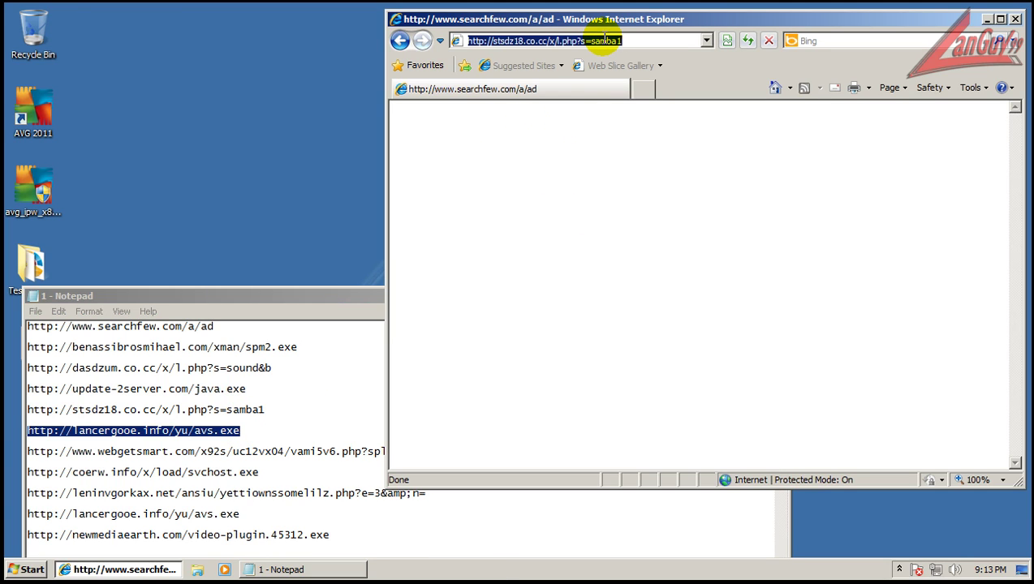
key("ctrl+v")
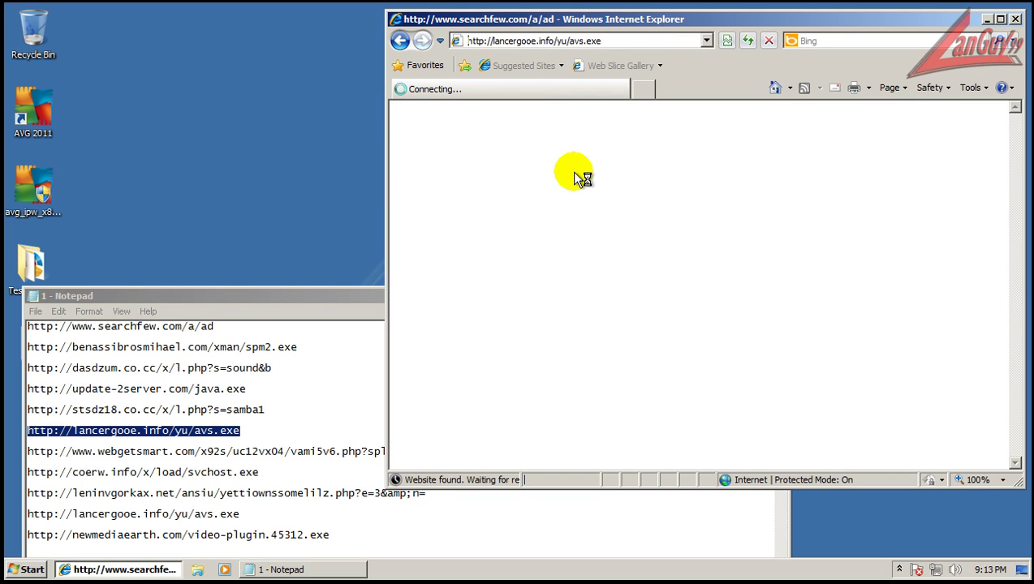
Vault the detected threat and run the avs.exe download.
left_click(435, 311)
left_click(520, 313)
left_click(505, 298)
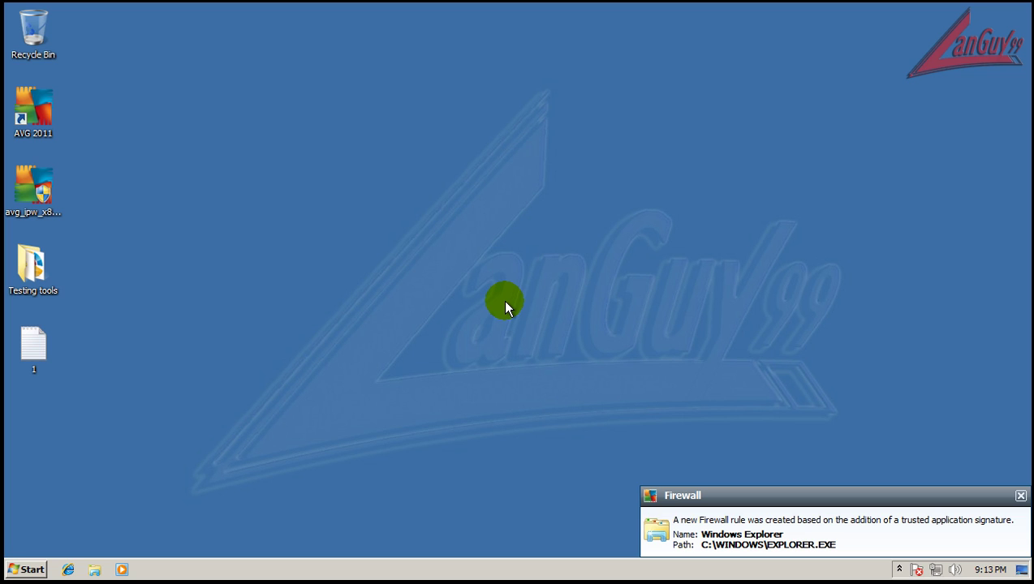
Dismiss the Firewall notice and postpone the esif.exe restart.
left_click(1021, 496)
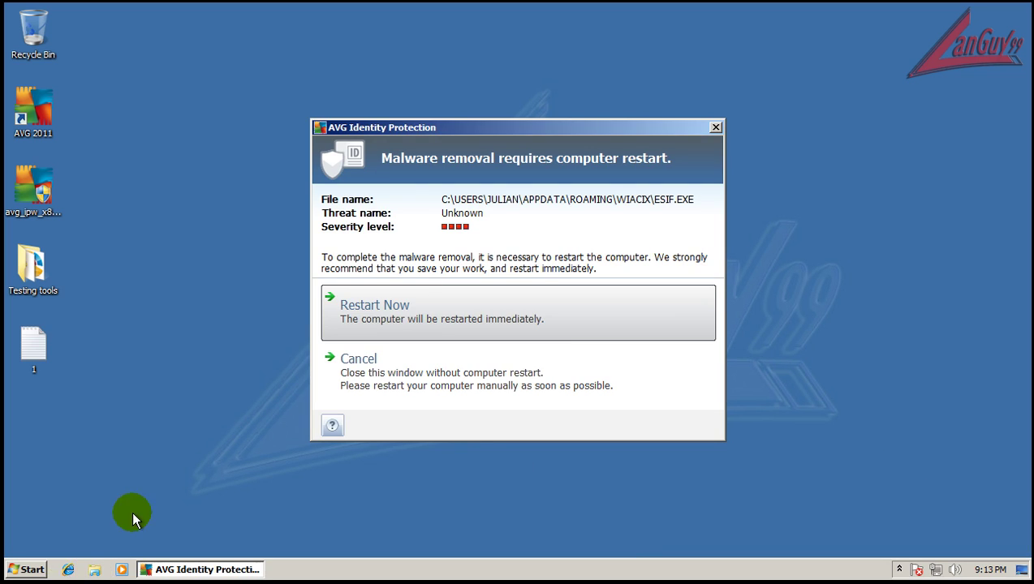
left_click(353, 383)
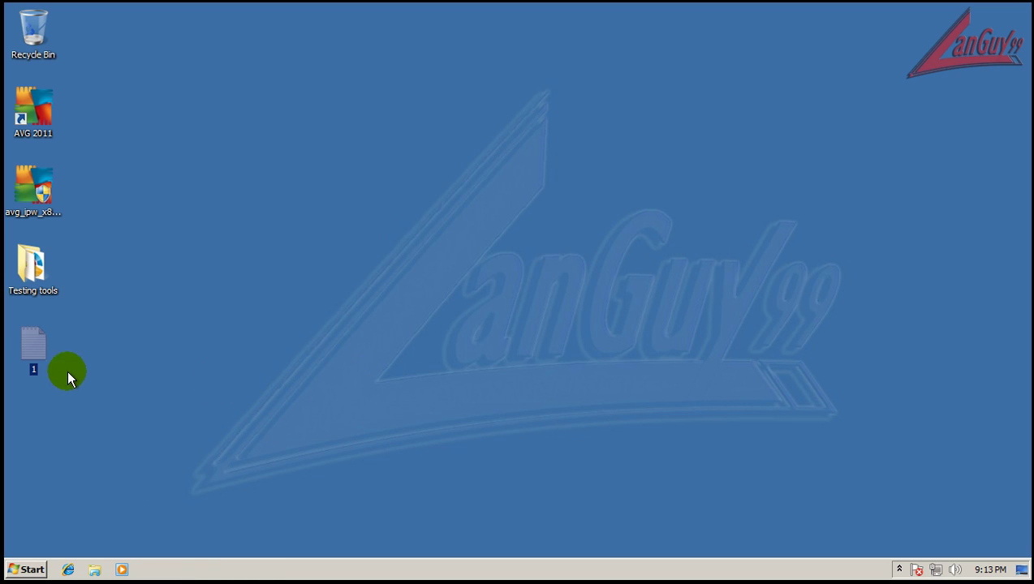
Reopen Internet Explorer on its MSN home page and open the URL list file 1.
left_click(67, 569)
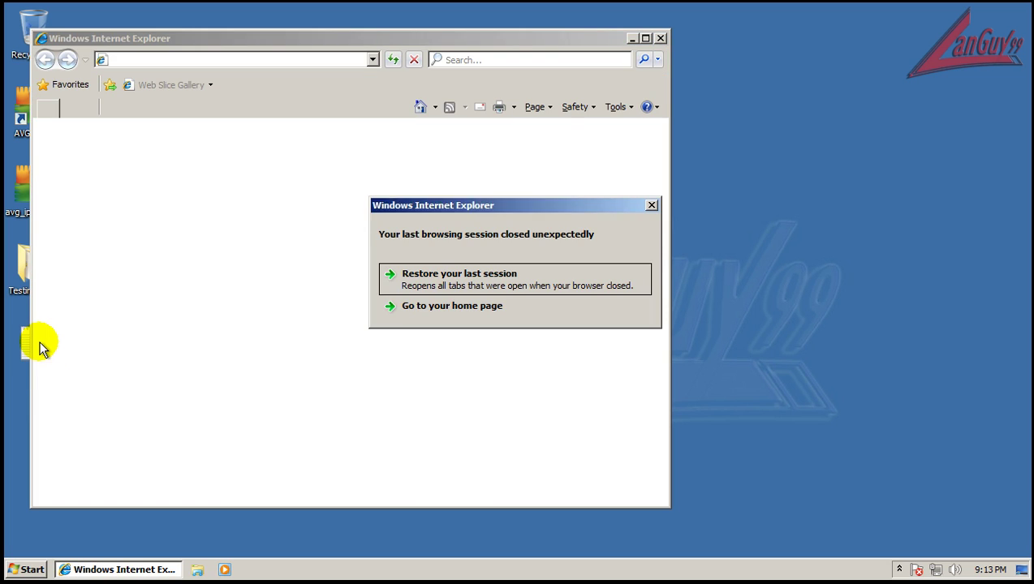
left_click(439, 306)
left_click_drag(438, 36, 725, 38)
double_click(38, 354)
Load the stsdz18 samba1 URL from the list in the browser's address bar.
double_click(317, 197)
key("ctrl+c")
left_click_drag(411, 83, 364, 257)
left_click(506, 61)
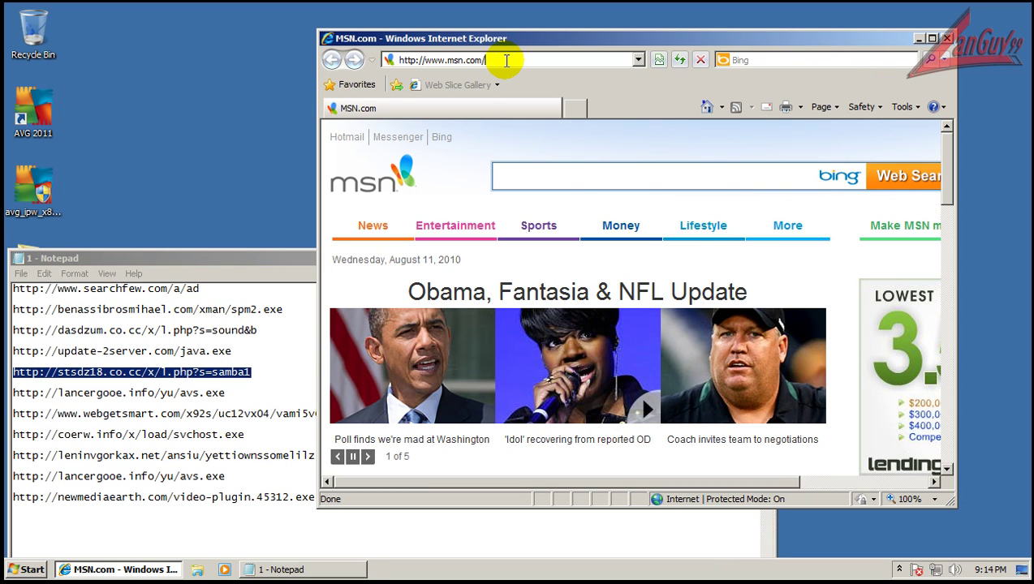
key("ctrl+v")
key("Return")
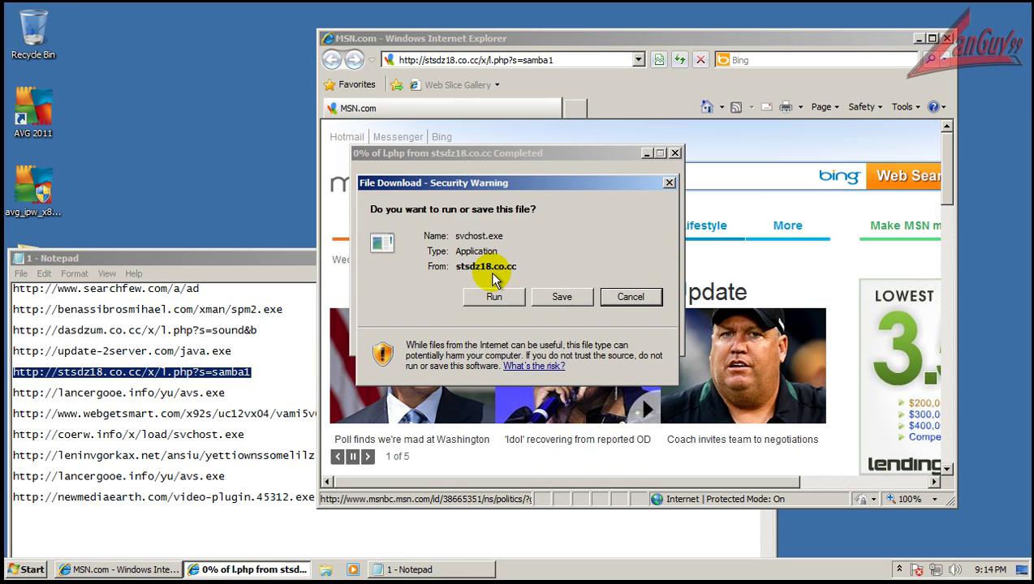
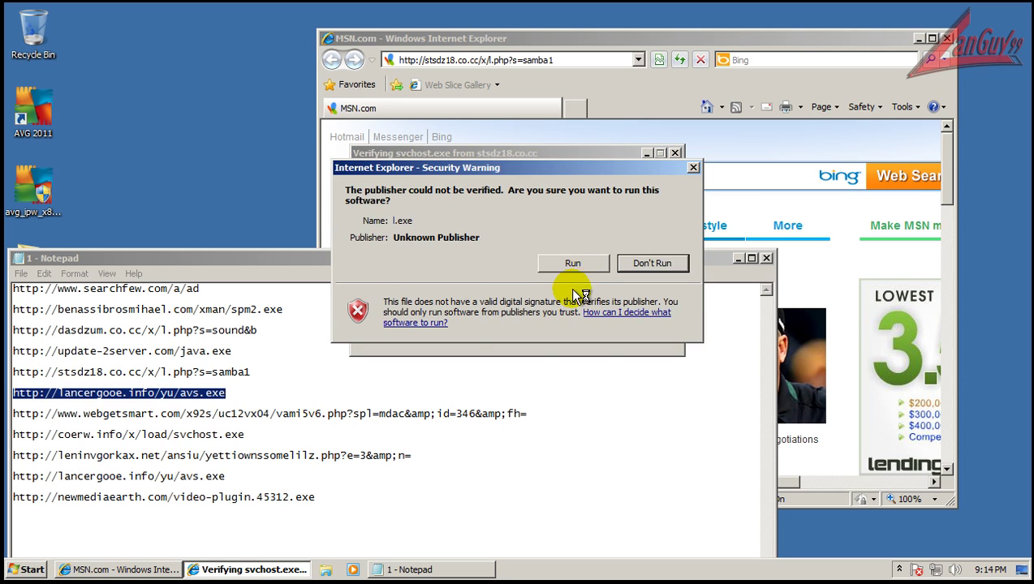
Run the samba1 download, then load the lancergooe avs.exe URL in Internet Explorer.
left_click(578, 264)
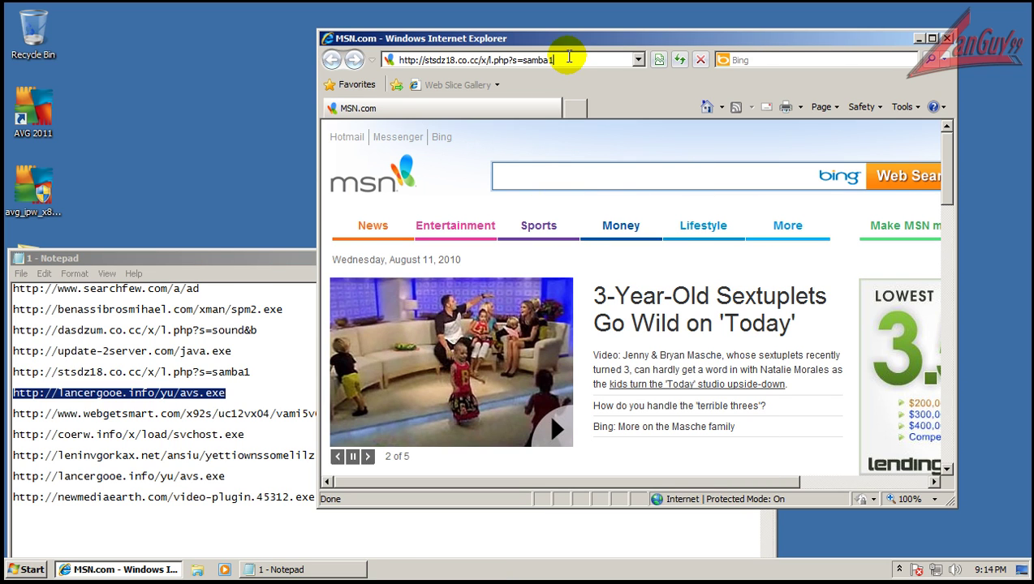
left_click(569, 60)
type("http://lancergooe.info/yu/avs.exe")
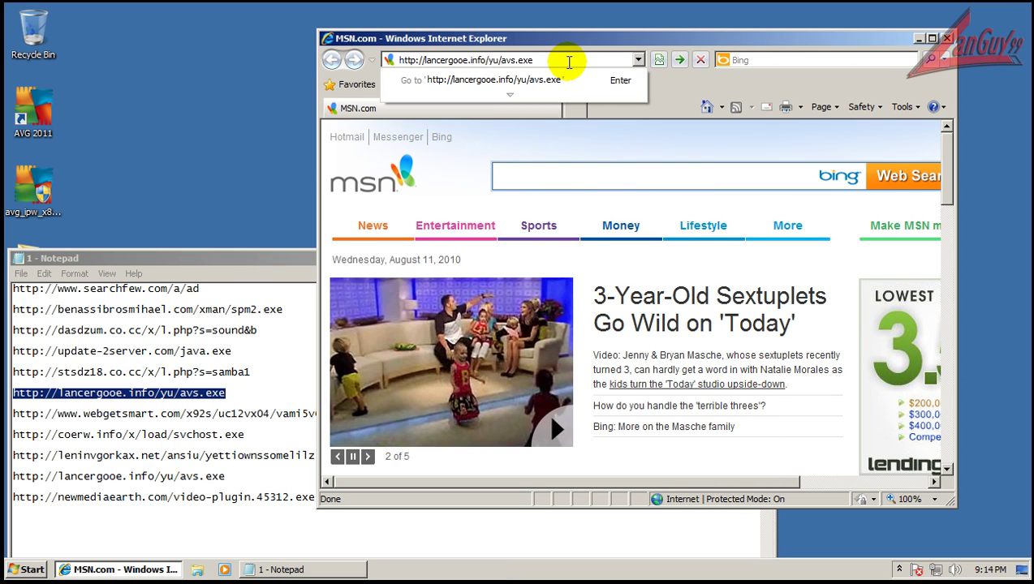
key("Return")
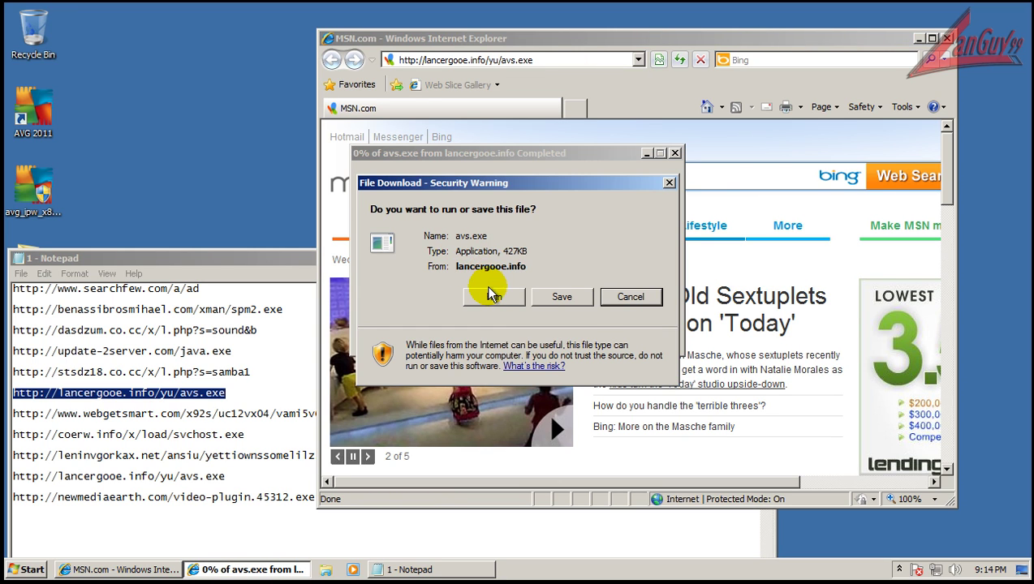
Run avs.exe and move the detected Win32:Crypt-HGW malware to AVG's Virus Vault.
left_click(493, 296)
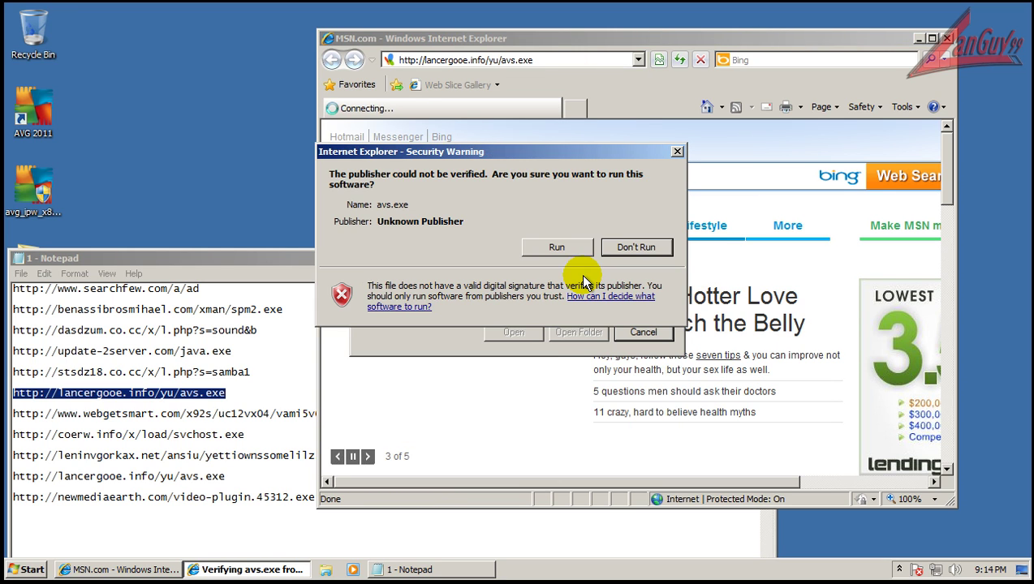
left_click(574, 247)
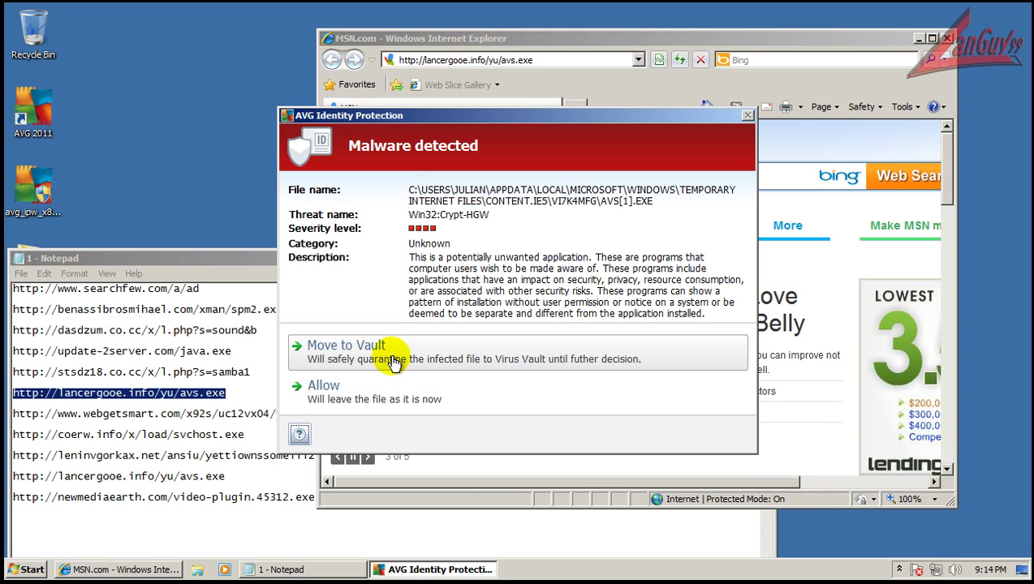
left_click(395, 362)
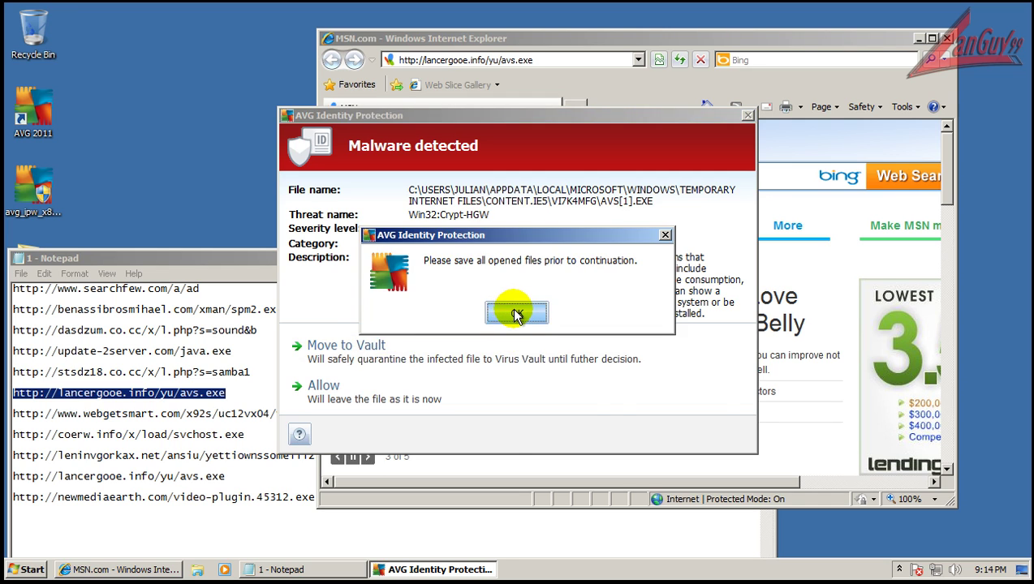
left_click(459, 314)
Open the webgetsmart URL from the Notepad list and move AVG's flagged malware to the vault.
left_click(276, 412)
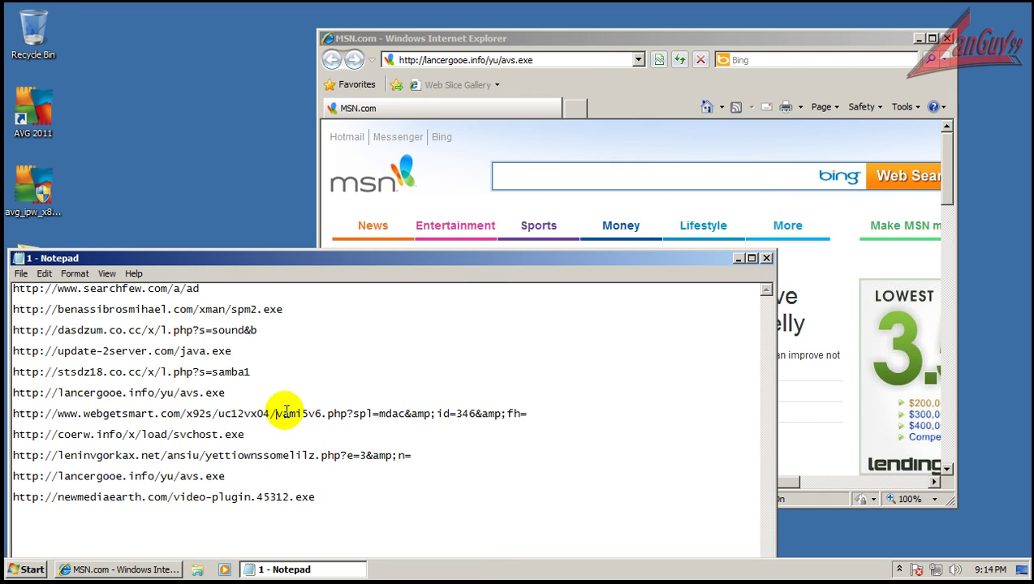
double_click(526, 412)
left_click(609, 37)
left_click(557, 62)
type("http://www.webgetsmart.com/x92s/uc12vx04/vami5v6.php")
key("Return")
left_click(391, 359)
left_click(516, 314)
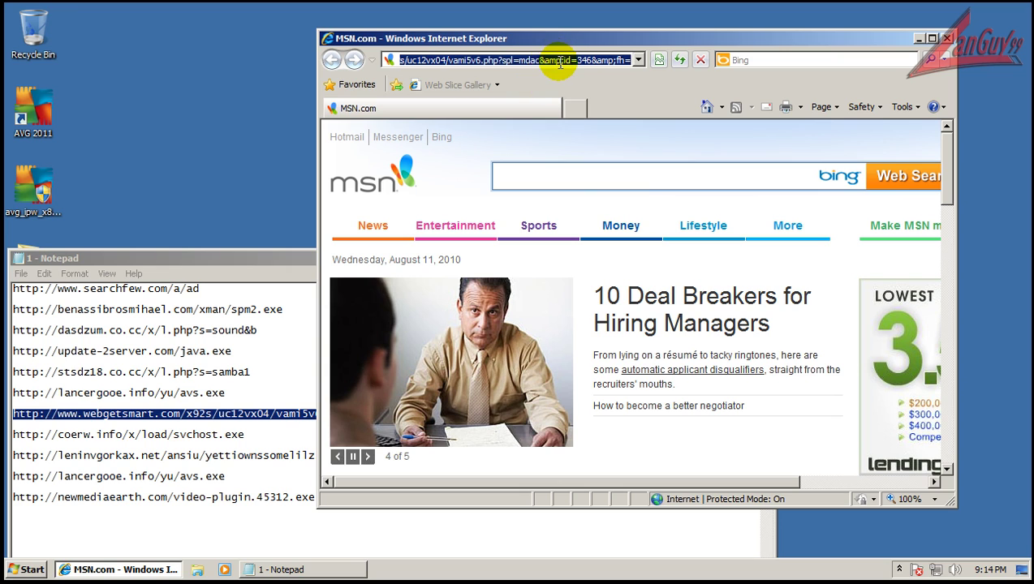
Reload the webgetsmart link, run vami5v6.exe, and cancel AVG's PION.EXE restart request.
left_click_drag(554, 63, 560, 63)
key("Return")
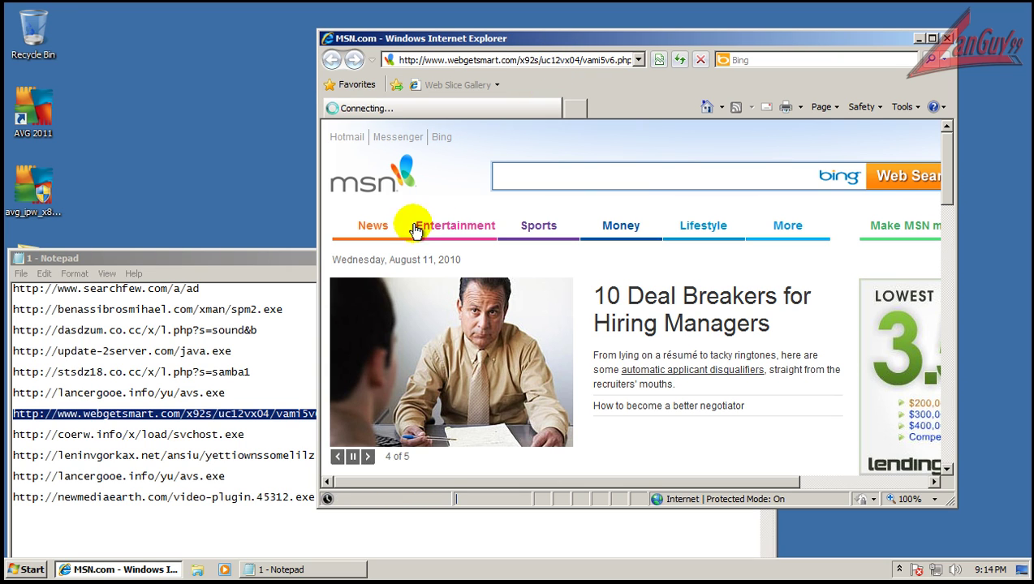
left_click(489, 297)
left_click(566, 258)
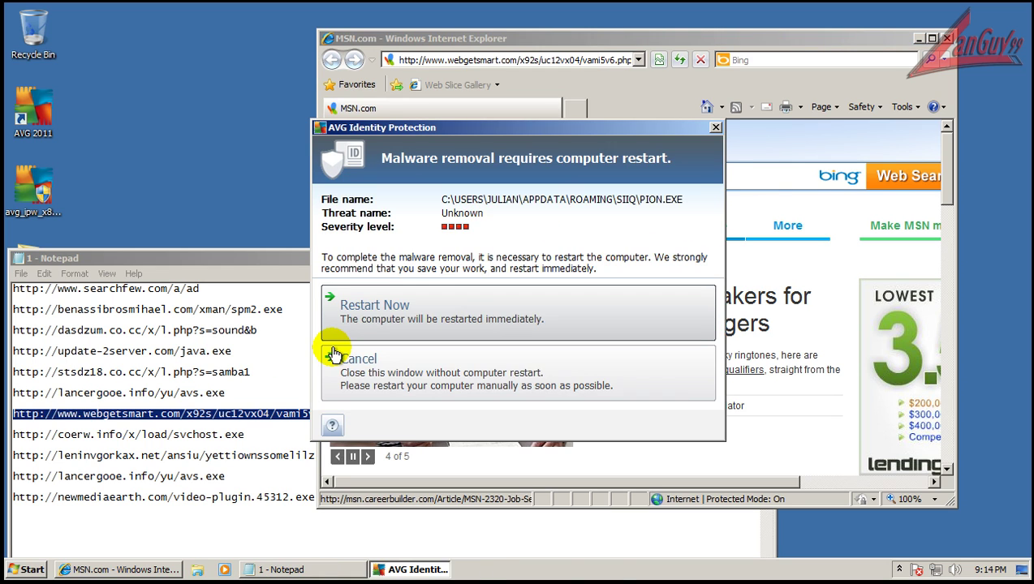
left_click(394, 290)
left_click(371, 379)
left_click(250, 431)
Copy the coerw.info svchost.exe URL from Notepad and open it in Internet Explorer.
key("shift+Home")
key("ctrl+c")
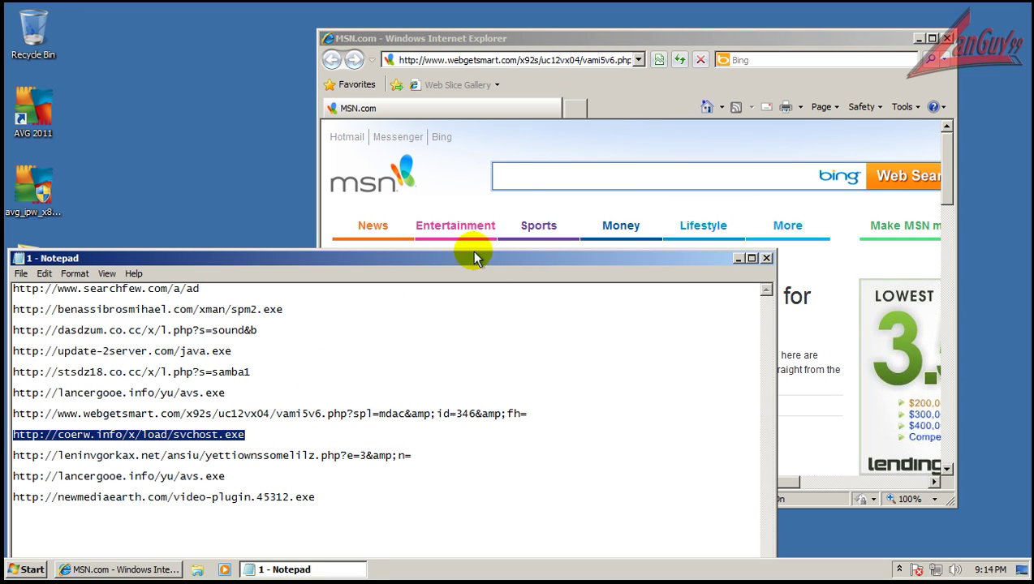
left_click(550, 60)
left_click(551, 60)
key("ctrl+v")
key("Return")
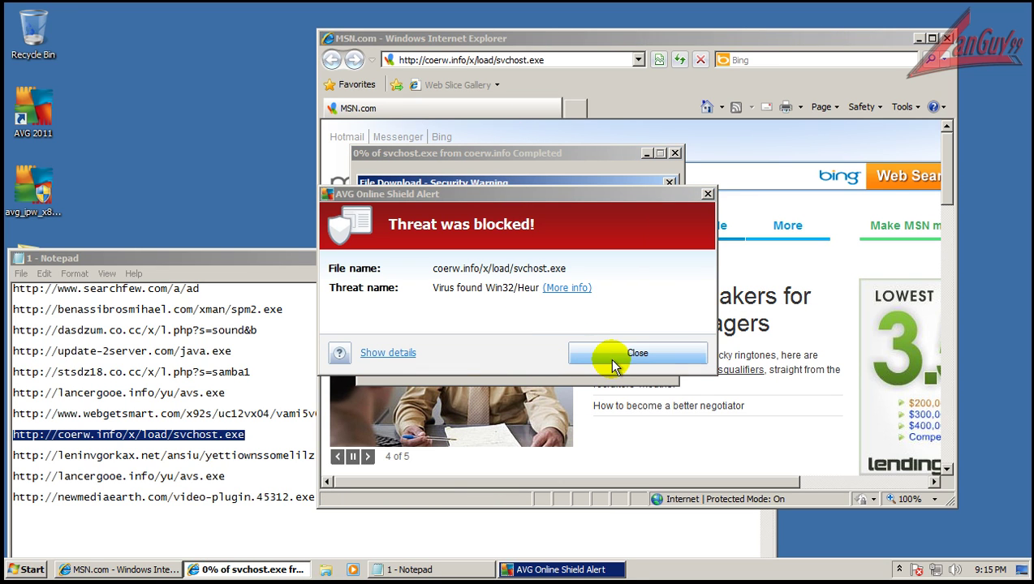
Close AVG's Win32/Heur threat alert, run the download, and dismiss the invalid-application error.
left_click(617, 361)
left_click(492, 295)
left_click(556, 248)
left_click(714, 298)
left_click(240, 461)
Copy the leninvgorkax.net URL from Notepad and open it in Internet Explorer.
left_click(414, 455)
key("shift+Home")
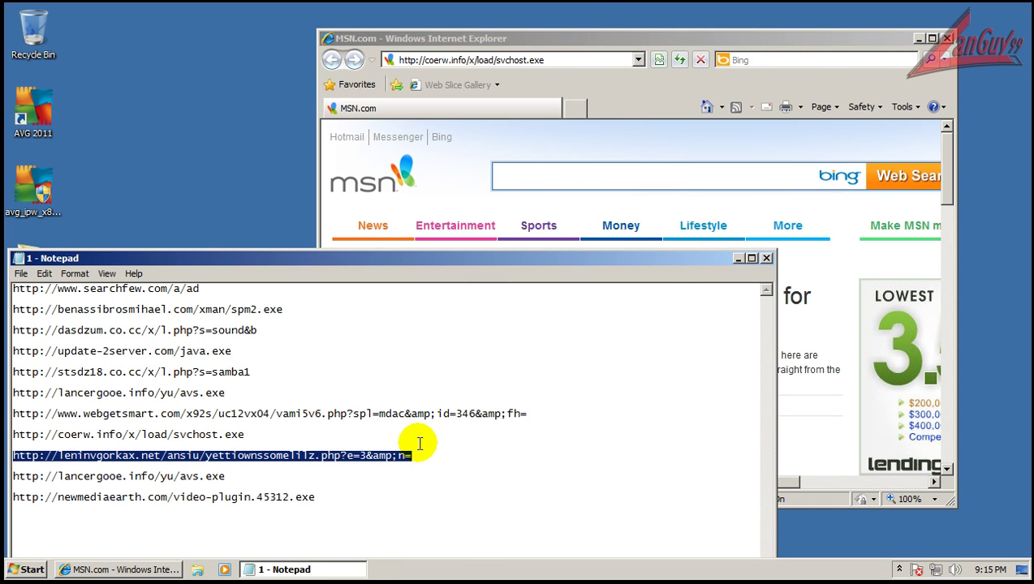
key("ctrl+c")
left_click(577, 60)
key("ctrl+v")
key("Return")
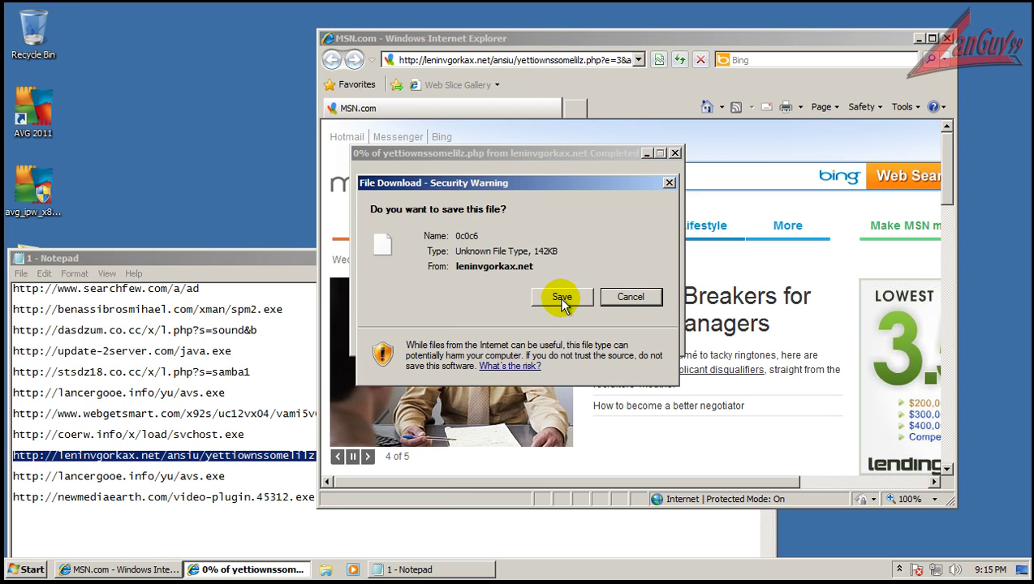
Save 0c0c6 to Downloads and quarantine it as the Win32/Kryptik.FXX Trojan AVG detects.
left_click(562, 299)
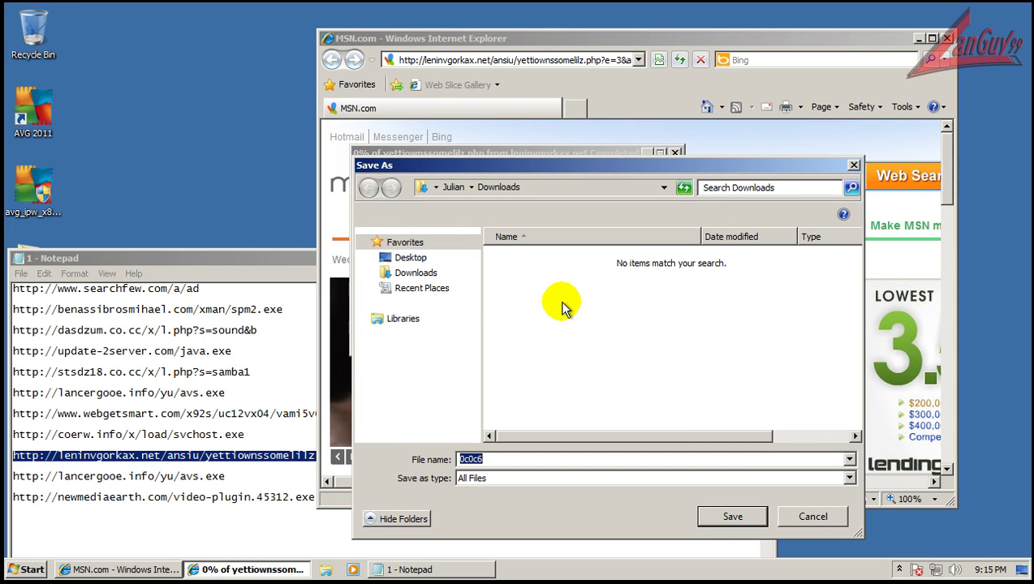
left_click(722, 515)
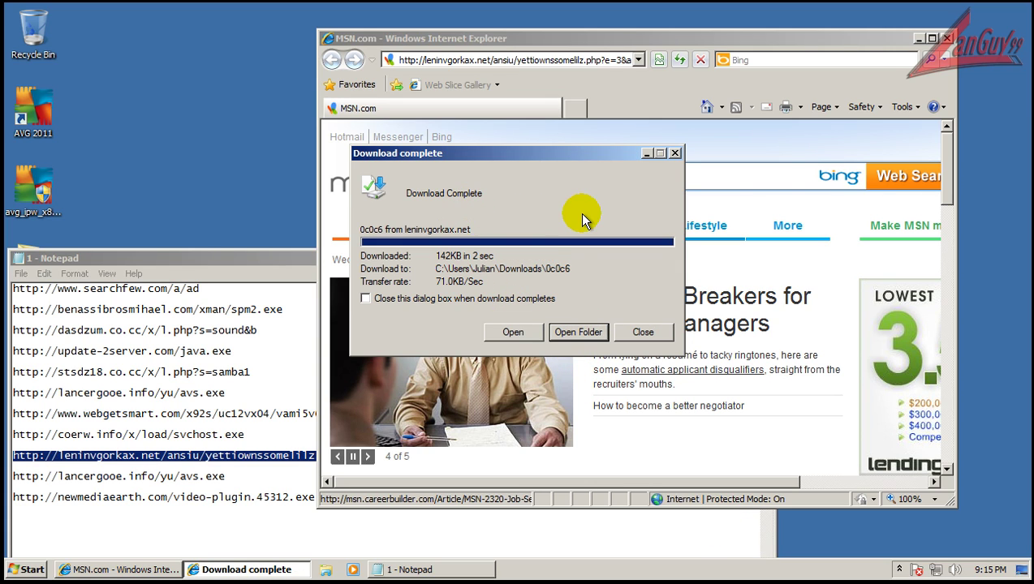
left_click(580, 333)
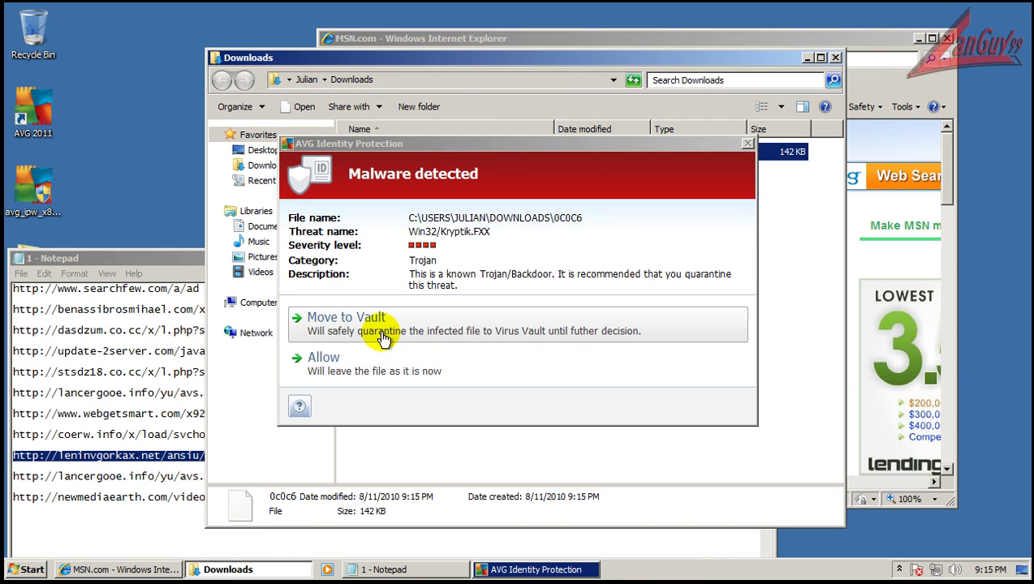
left_click(383, 339)
left_click(528, 315)
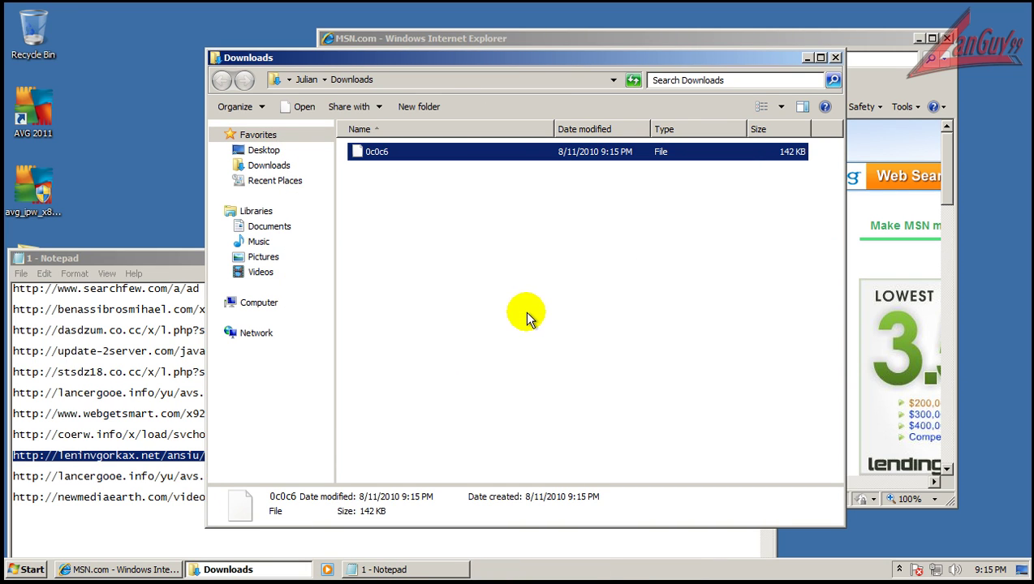
left_click(834, 58)
Reopen the lancergooe avs.exe link, vault the detected malware, and decline AVG's restart.
double_click(205, 476)
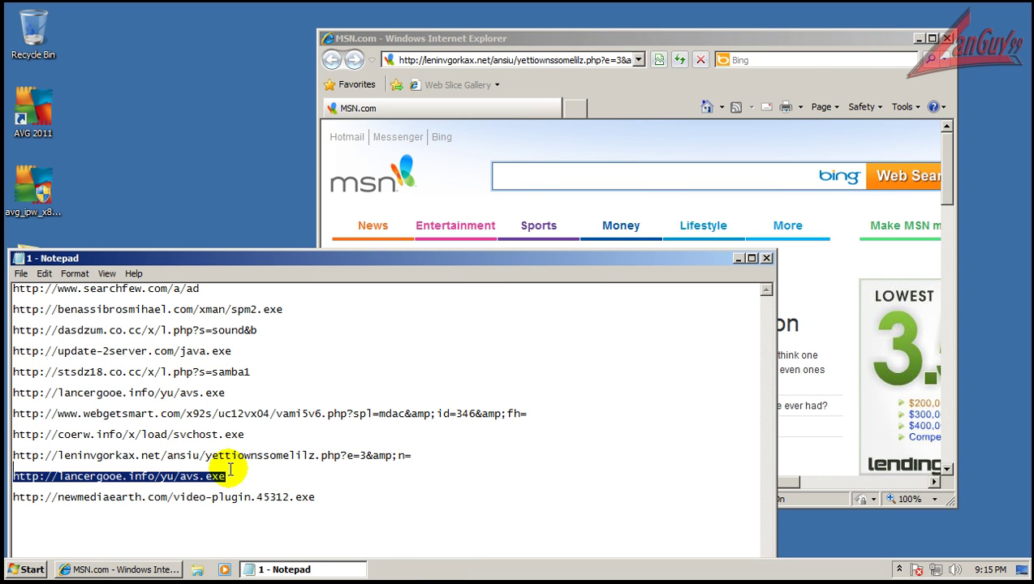
left_click(554, 61)
key("ctrl+v")
key("Return")
left_click(414, 337)
left_click(513, 312)
left_click(558, 60)
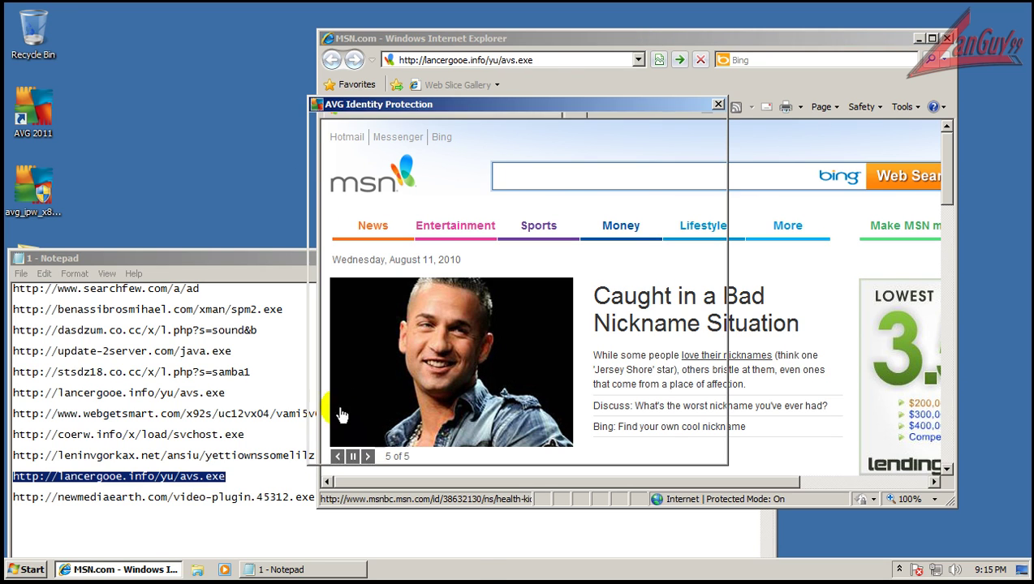
left_click(388, 406)
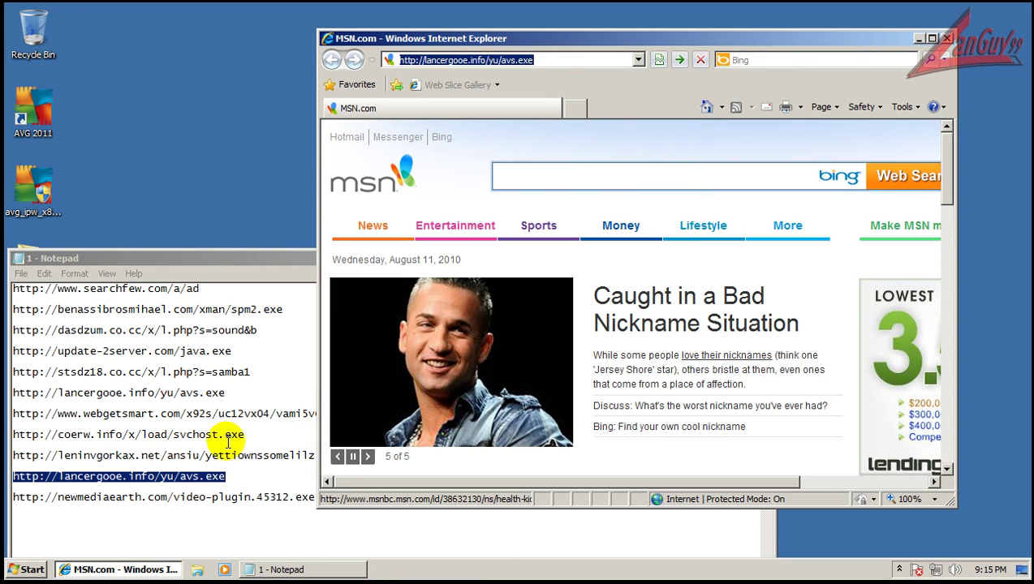
Open the newmediaearth.com video-plugin.45312.exe URL from the Notepad list in Internet Explorer.
left_click(276, 516)
left_click_drag(348, 517, 315, 479)
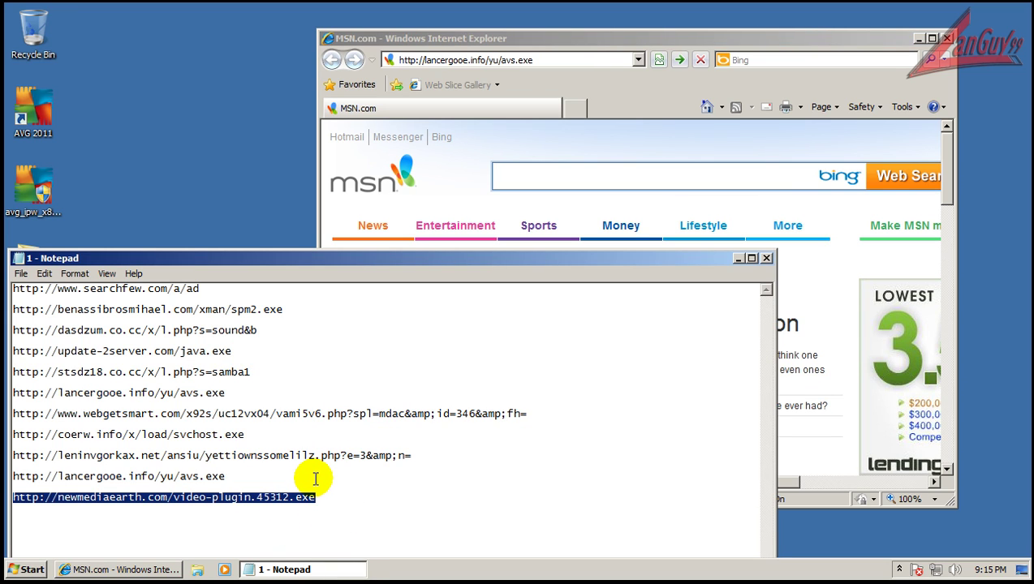
left_click(528, 60)
key("ctrl+v")
key("Return")
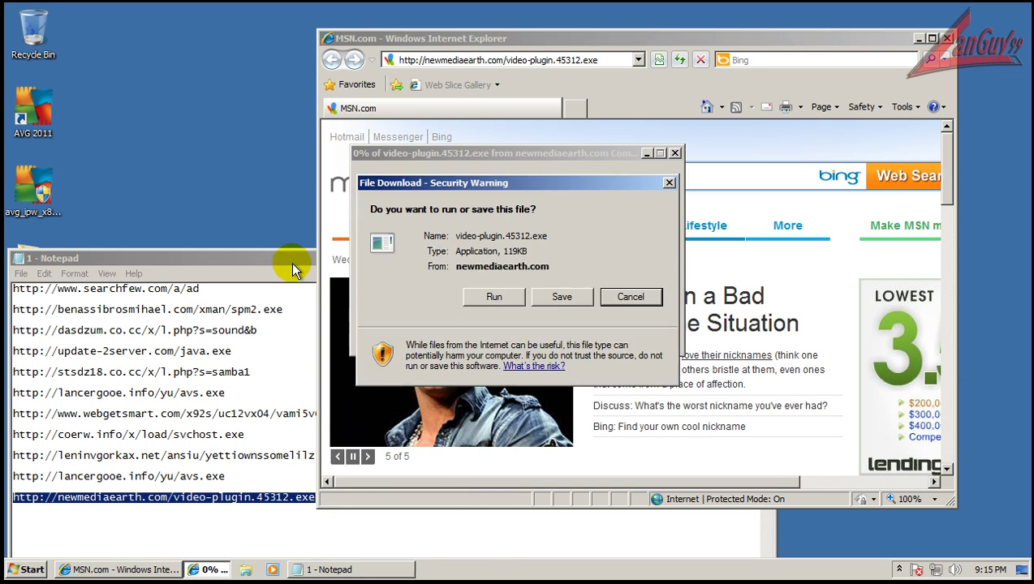
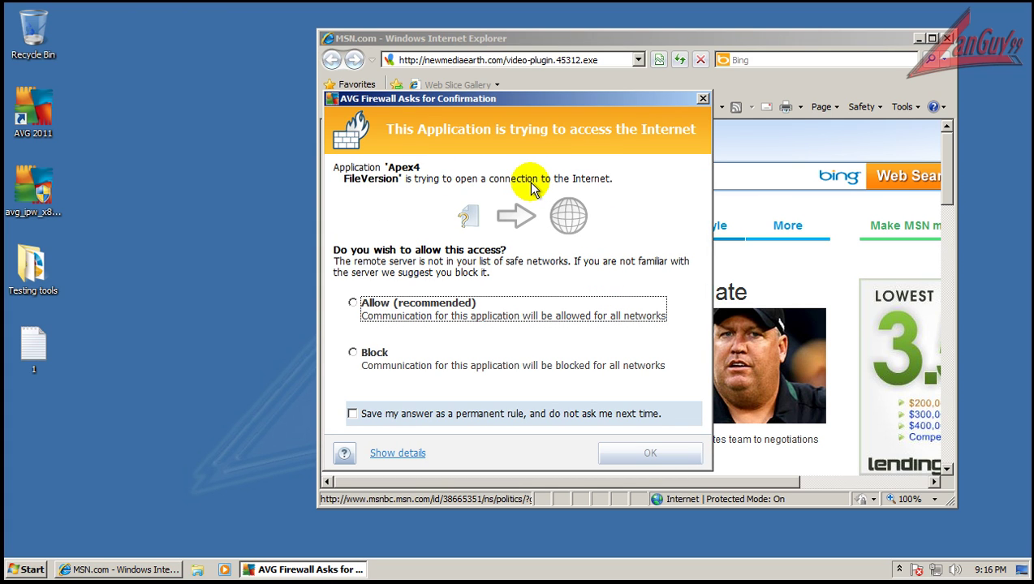
Allow Apex4 FileVersion through the AVG firewall prompt and close Internet Explorer.
left_click(354, 305)
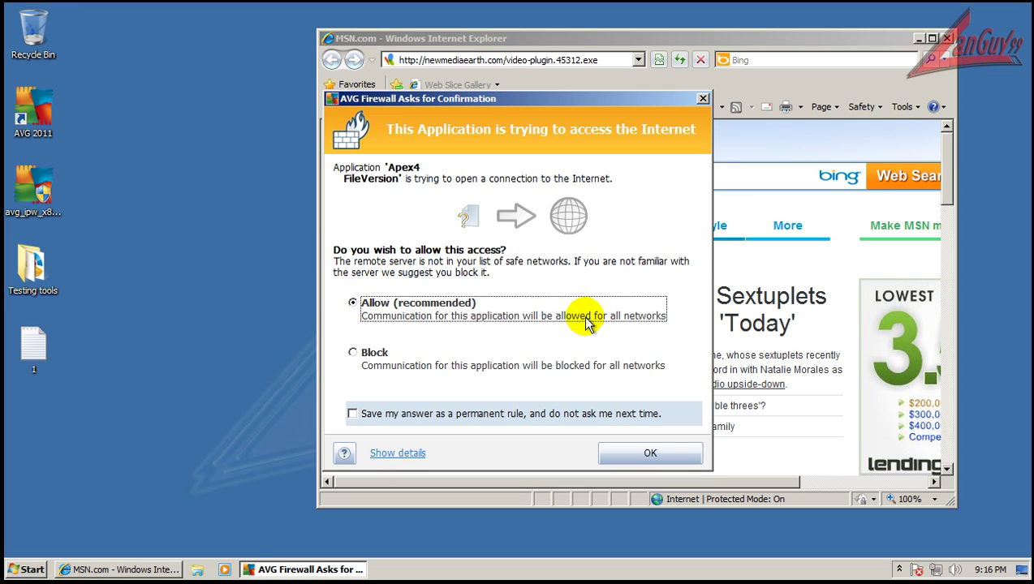
left_click(637, 456)
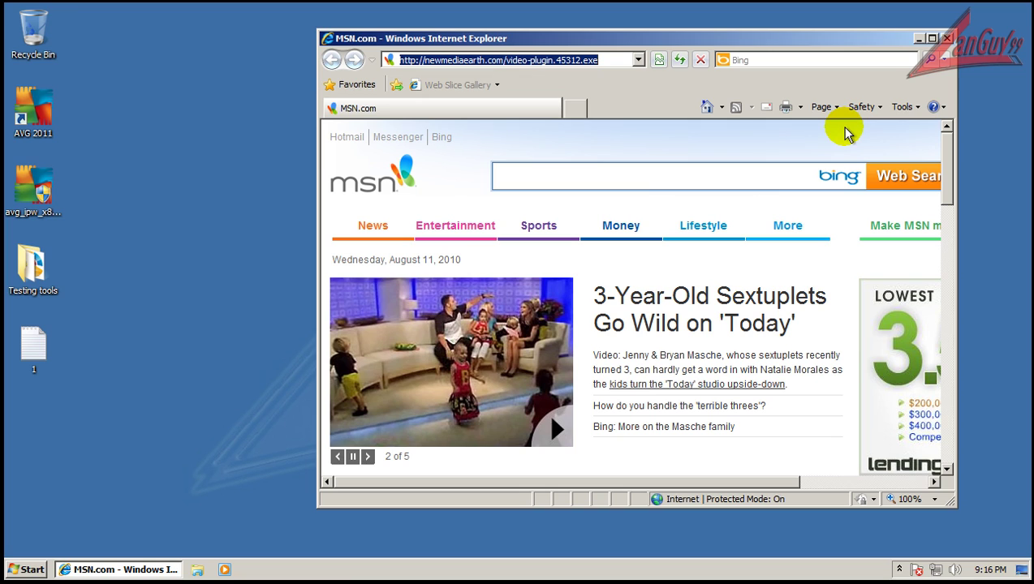
left_click(948, 39)
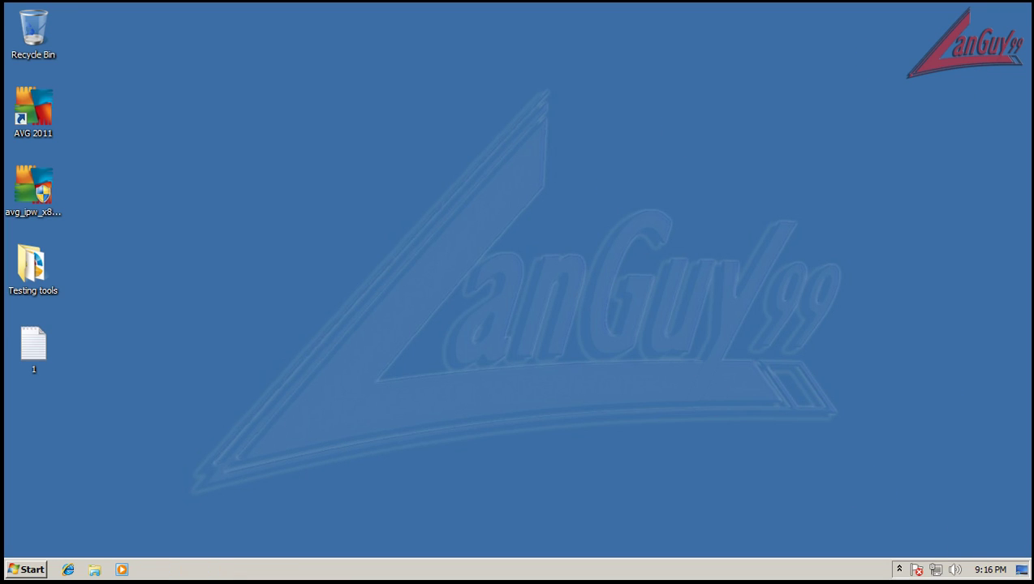
Show all users' processes in Task Manager sorted by CPU usage, then close it.
right_click(869, 572)
left_click(919, 522)
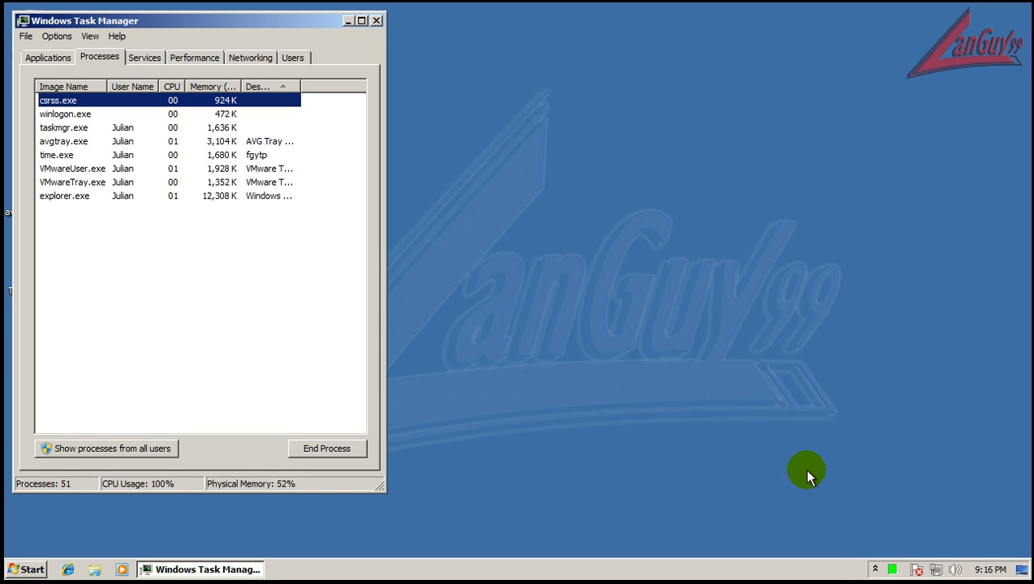
left_click(135, 452)
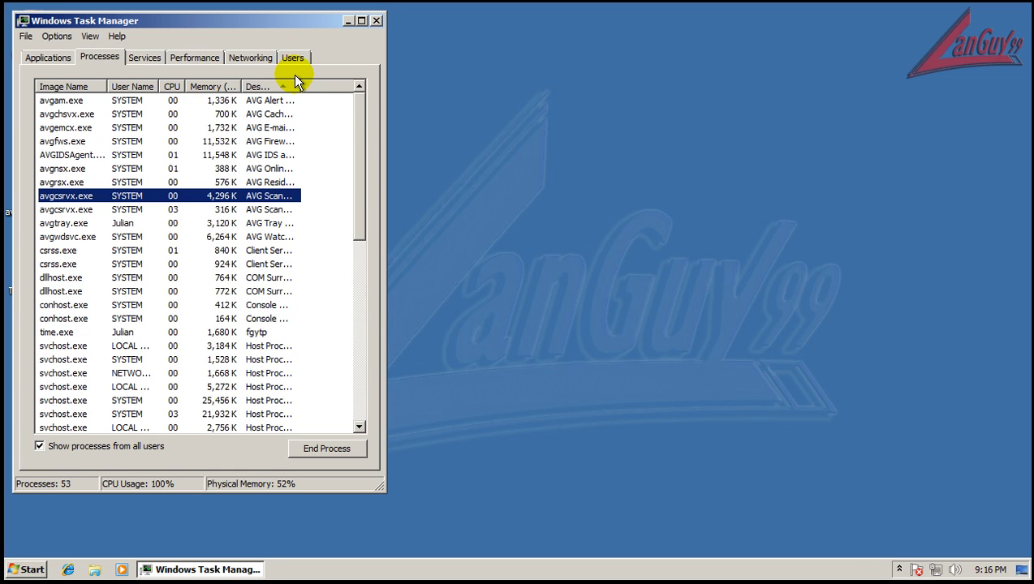
left_click(172, 87)
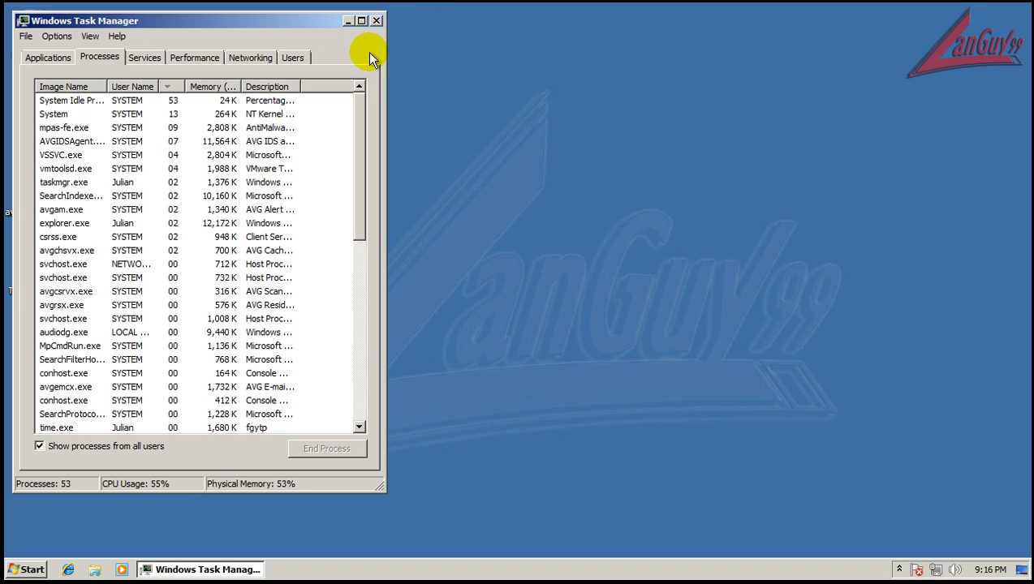
left_click(375, 22)
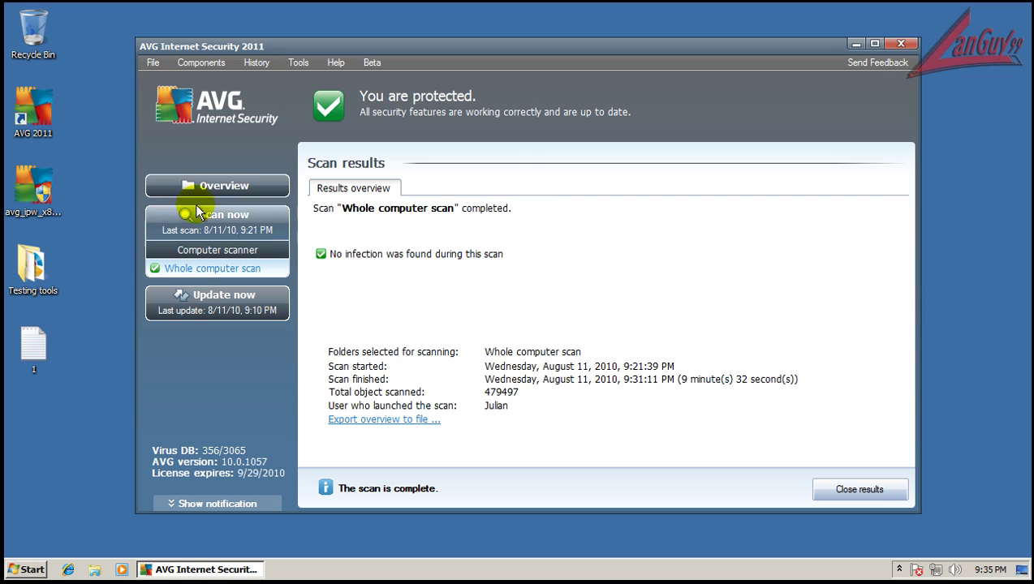
Switch AVG to Overview, close AVG, and open the Testing tools folder.
left_click(263, 182)
left_click(911, 46)
left_click(25, 271)
left_click(509, 216)
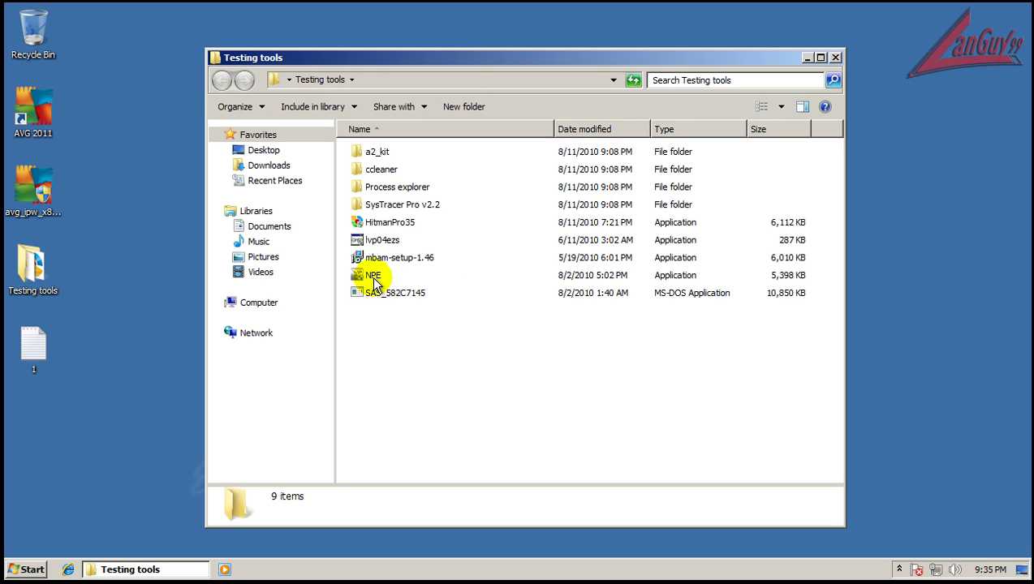
Launch the portable CCleaner from the ccleaner folder, approving the UAC prompt.
double_click(392, 170)
double_click(388, 171)
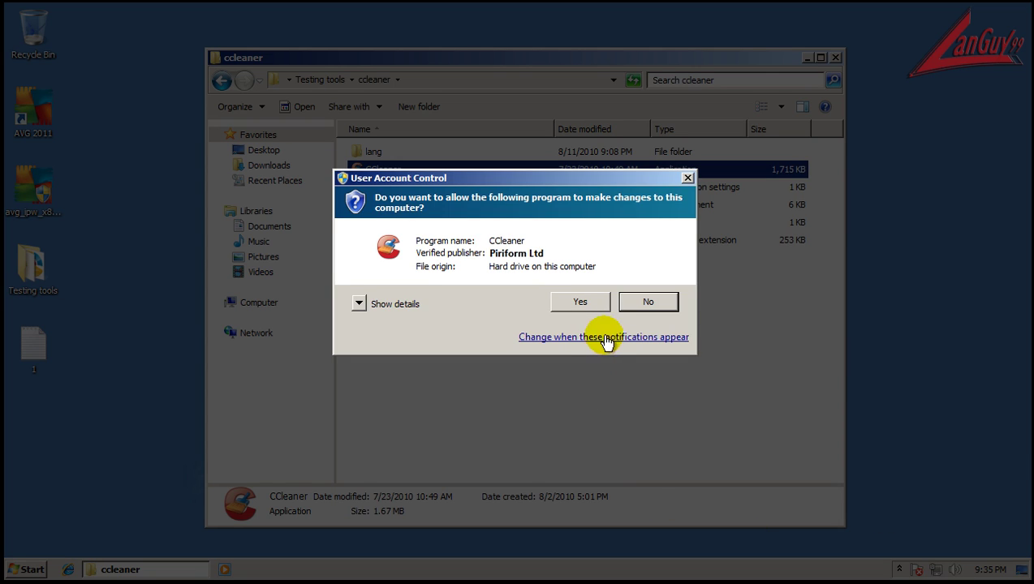
left_click(575, 306)
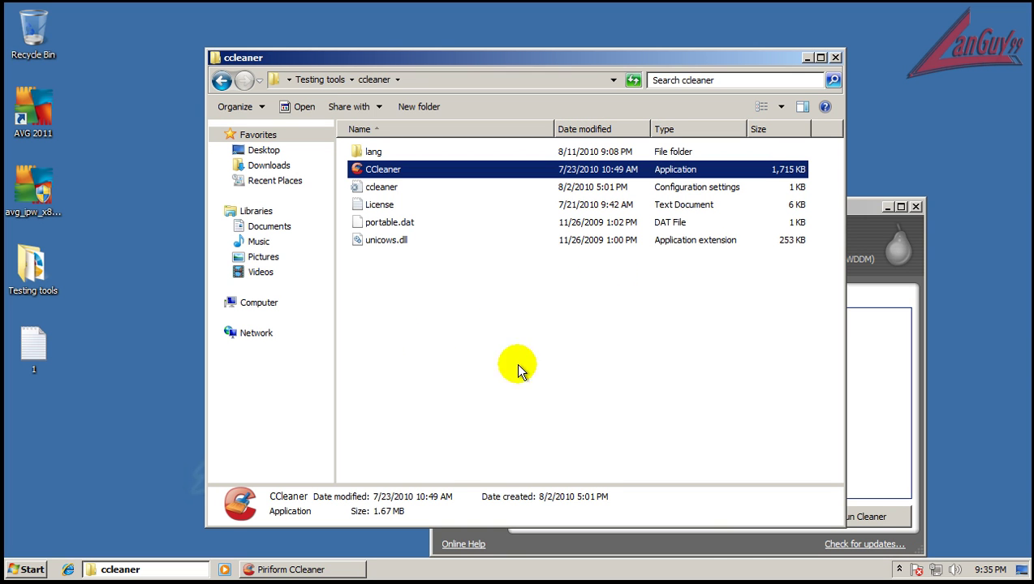
left_click(703, 548)
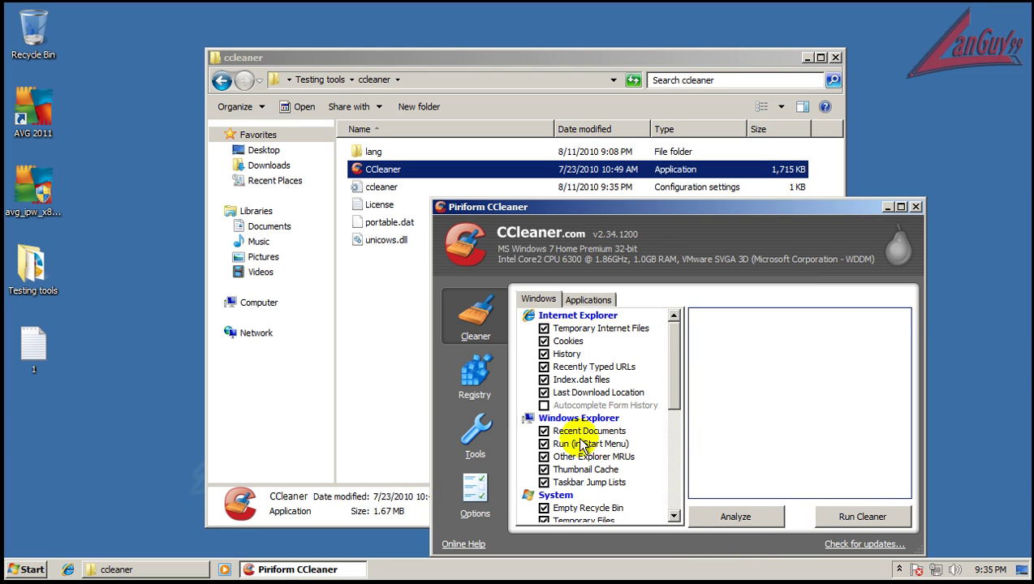
Check CCleaner's Advanced options, then run the cleaner and confirm permanent deletion.
left_click(470, 491)
left_click(551, 439)
left_click(475, 315)
left_click(892, 521)
left_click(777, 348)
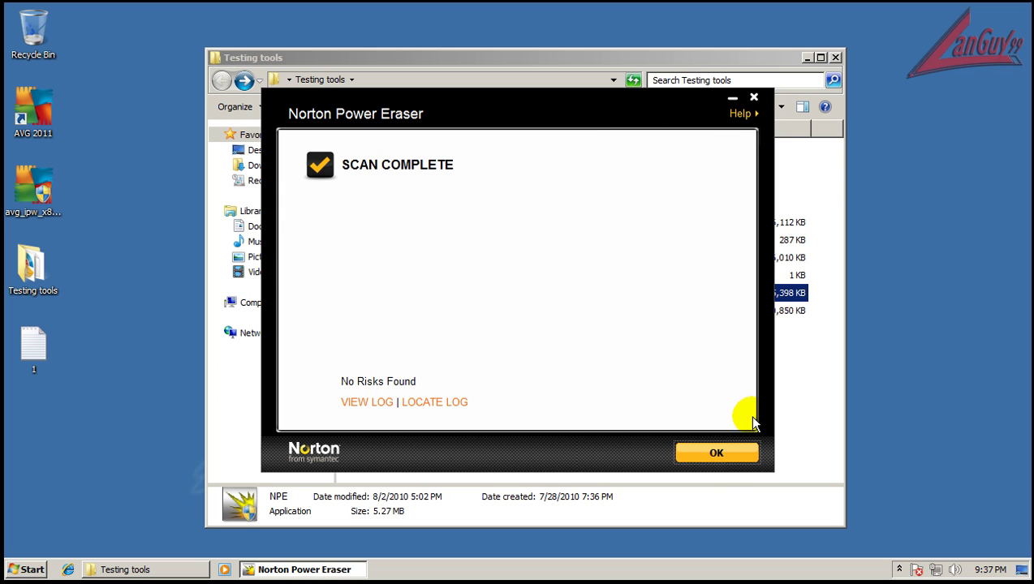
Exit Norton Power Eraser and run the mbam-setup-1.46 installer with UAC approval.
left_click(718, 455)
left_click(721, 454)
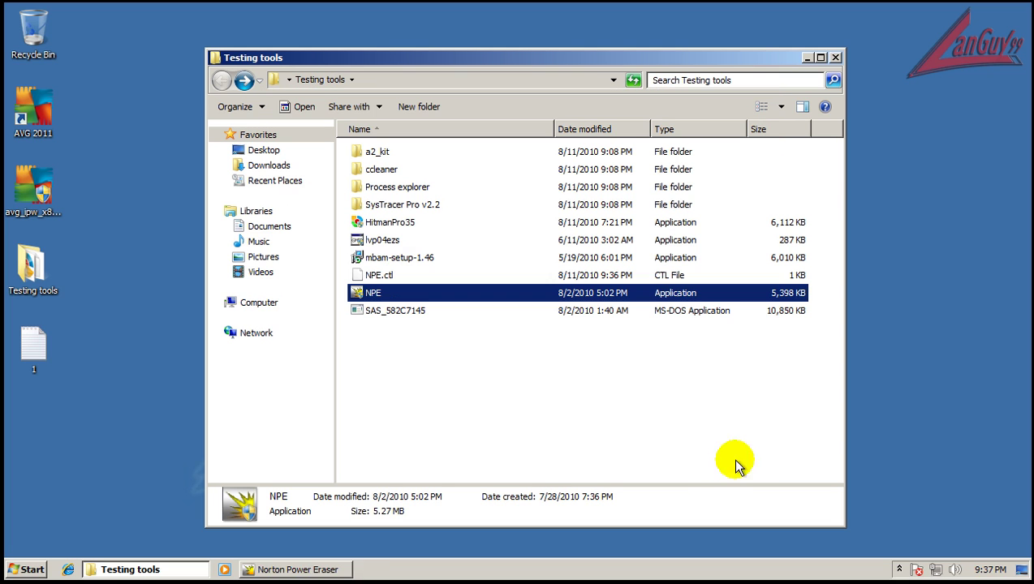
left_click(479, 389)
double_click(389, 257)
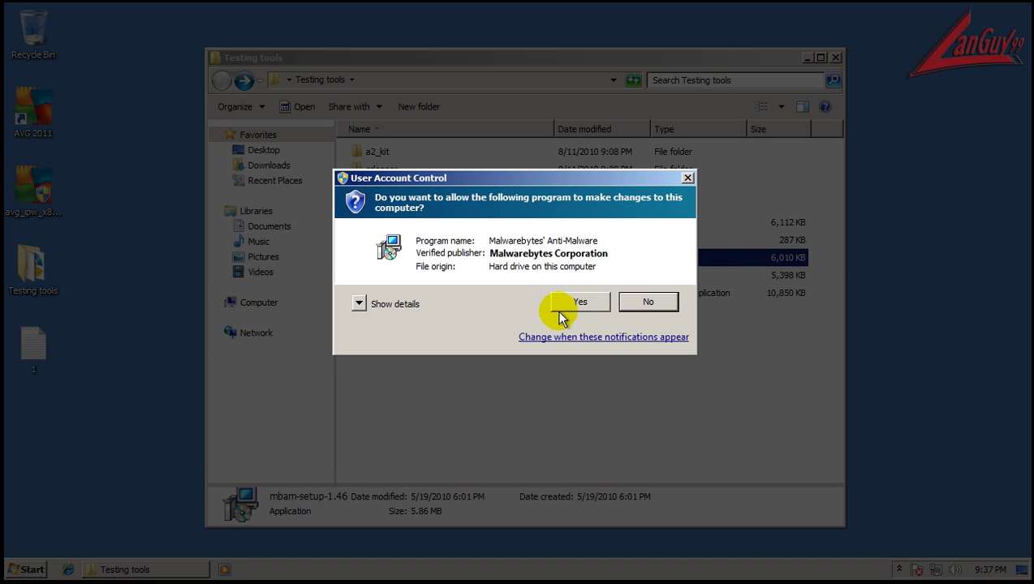
left_click(560, 306)
Install Malwarebytes' Anti-Malware, accepting the license and keeping all default setup options.
left_click(551, 323)
left_click(613, 414)
left_click(428, 363)
left_click(607, 414)
left_click(608, 416)
left_click(608, 414)
left_click(608, 415)
left_click(609, 414)
left_click(608, 415)
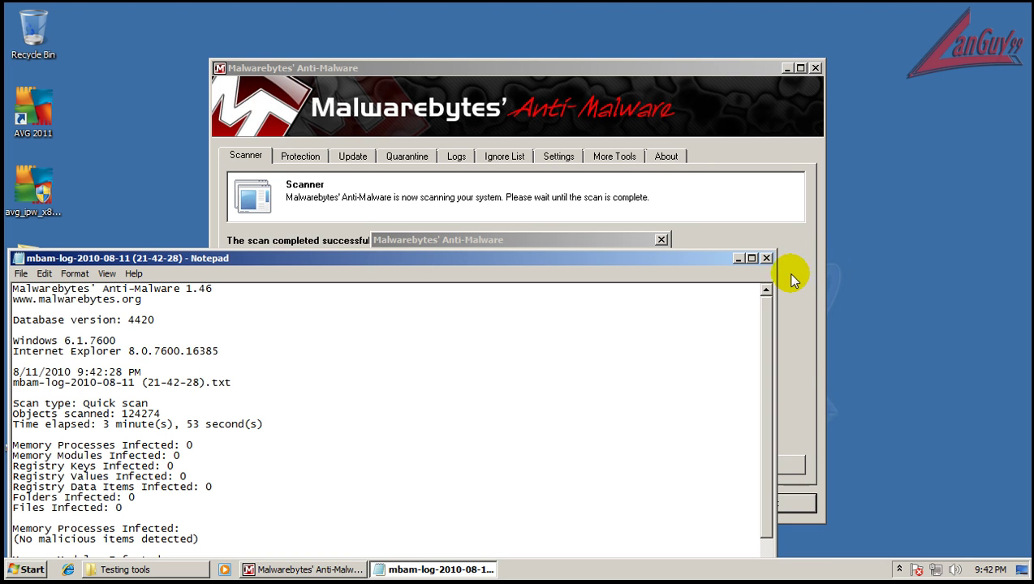
Close the clean quick-scan log, exit Malwarebytes, and select HitmanPro35 in Testing tools.
left_click(767, 259)
left_click(629, 342)
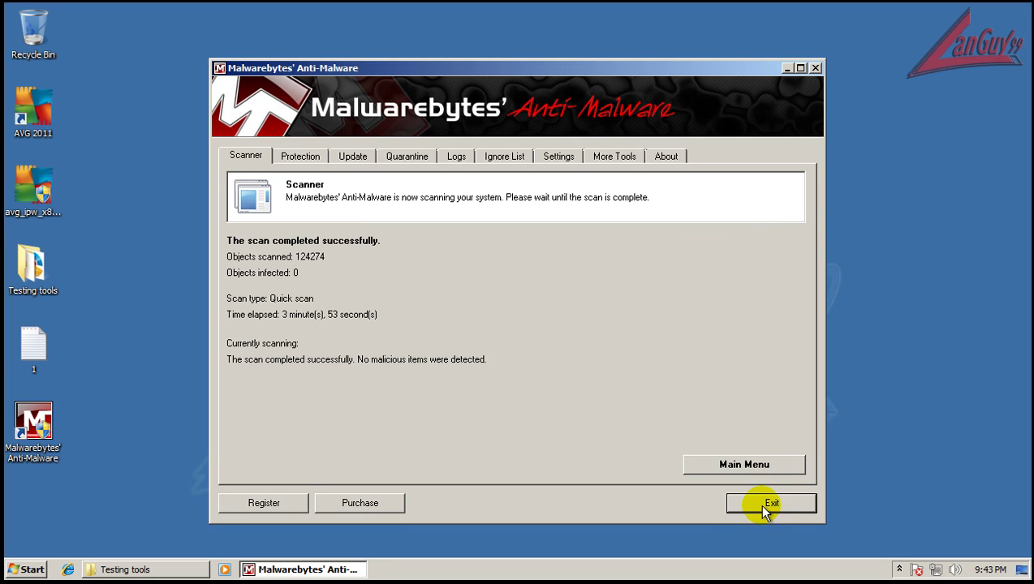
left_click(763, 504)
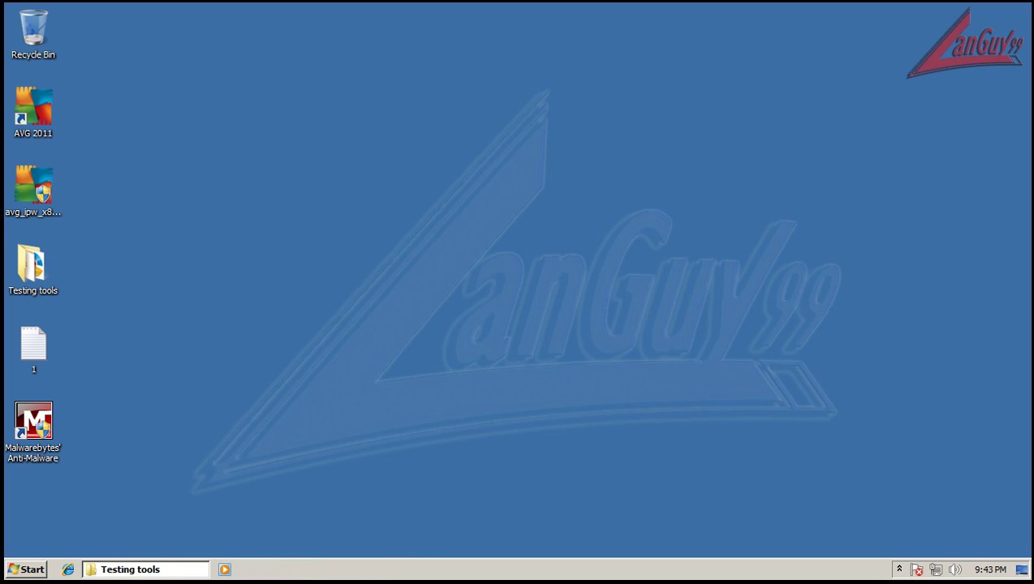
left_click(147, 572)
left_click(387, 224)
Launch HitmanPro35, accept all license terms, and start the computer scan.
double_click(387, 224)
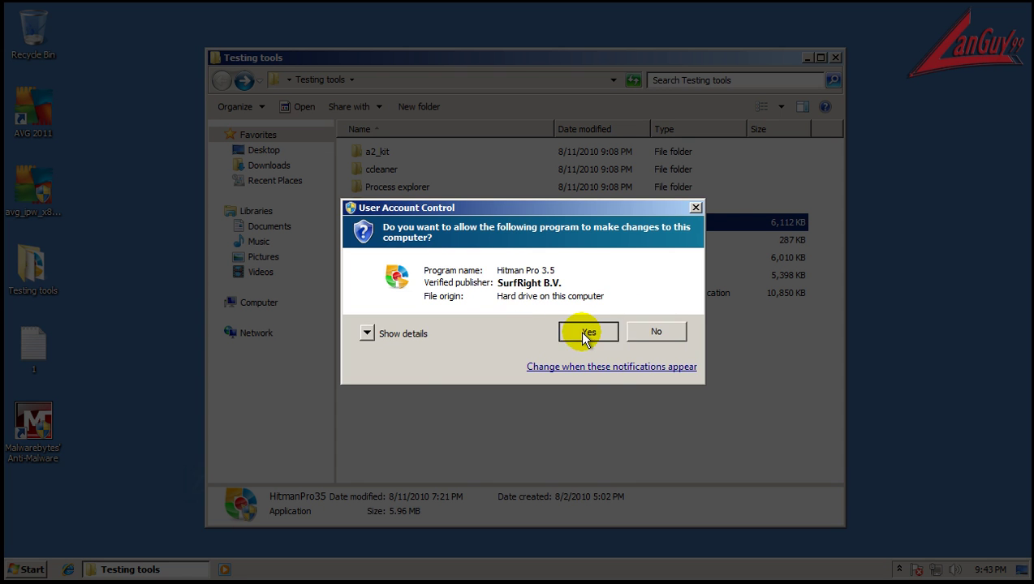
left_click(588, 332)
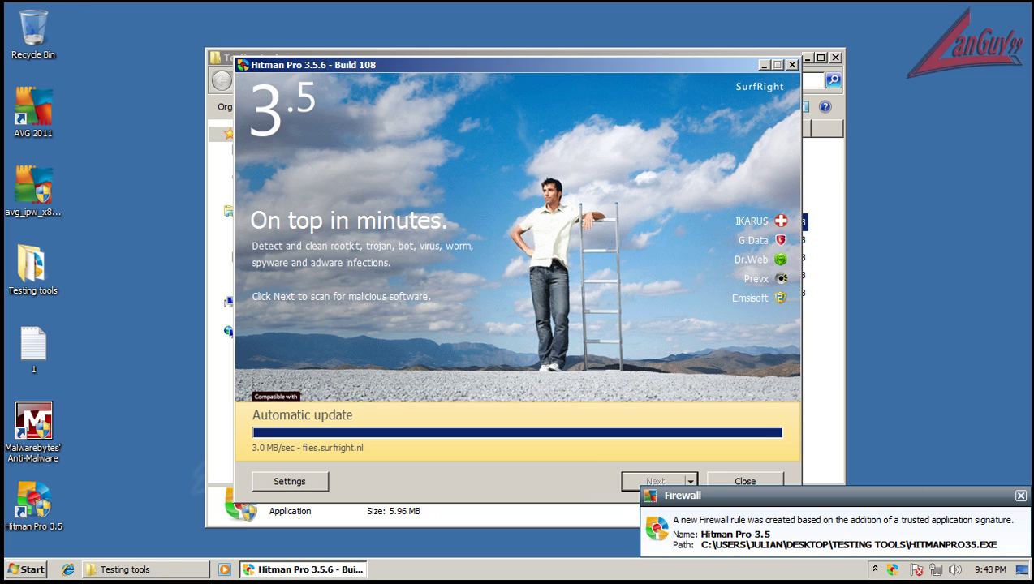
left_click(1021, 495)
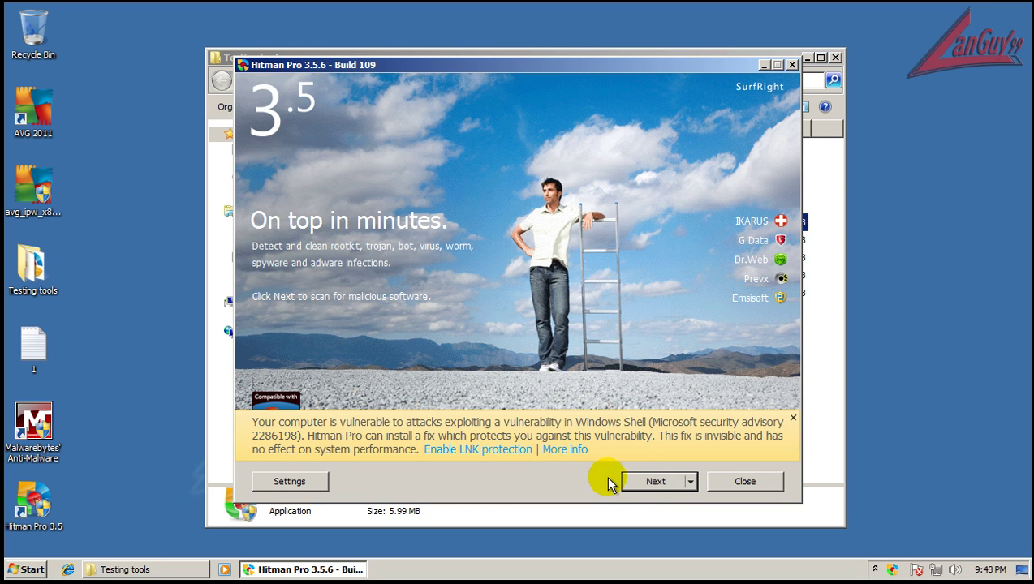
left_click(645, 482)
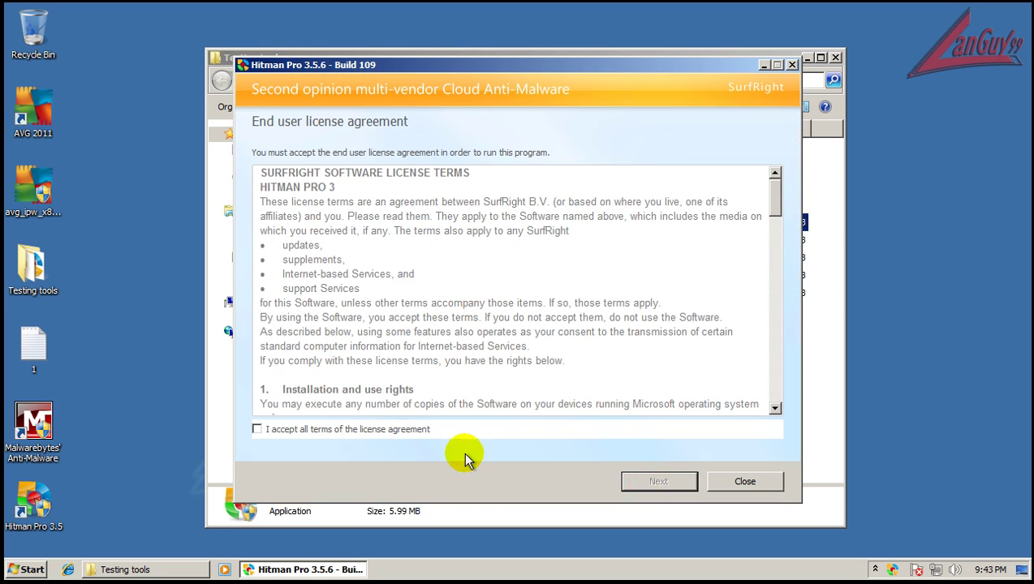
left_click(394, 429)
left_click(659, 482)
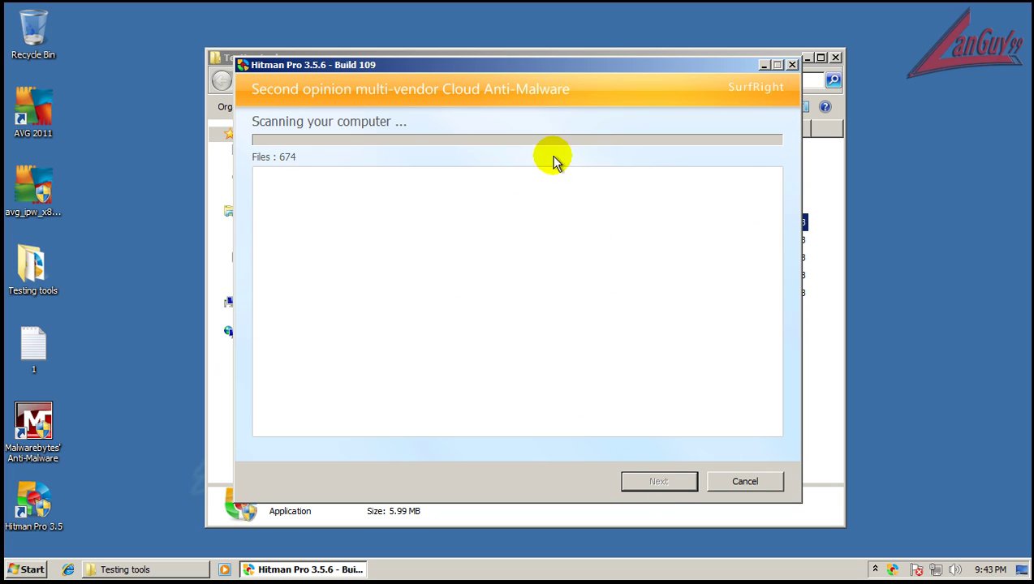
Rearrange the windows, dismiss the missing-antivirus warning, and select the a2_kit folder.
left_click_drag(551, 55, 443, 29)
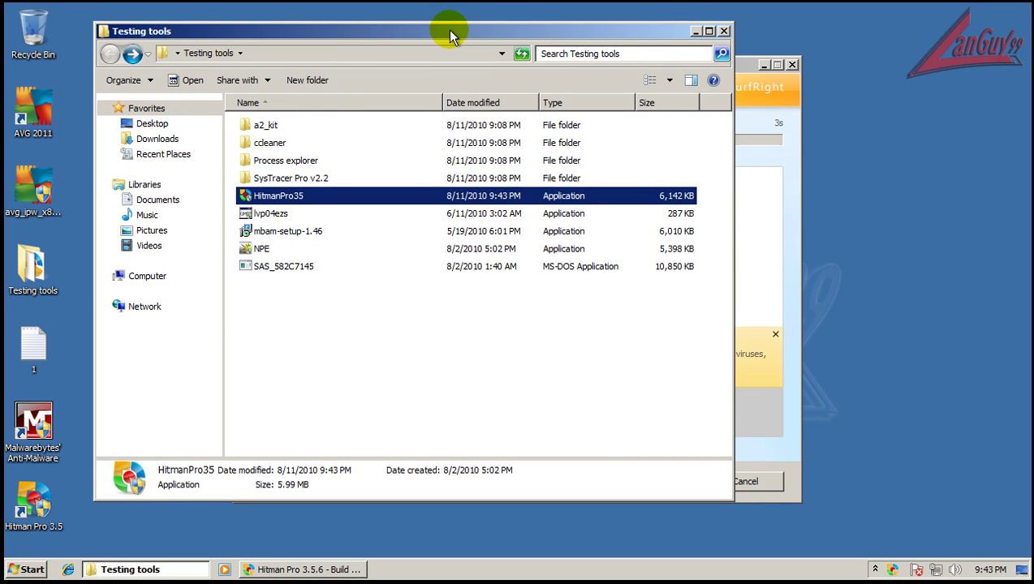
left_click(795, 150)
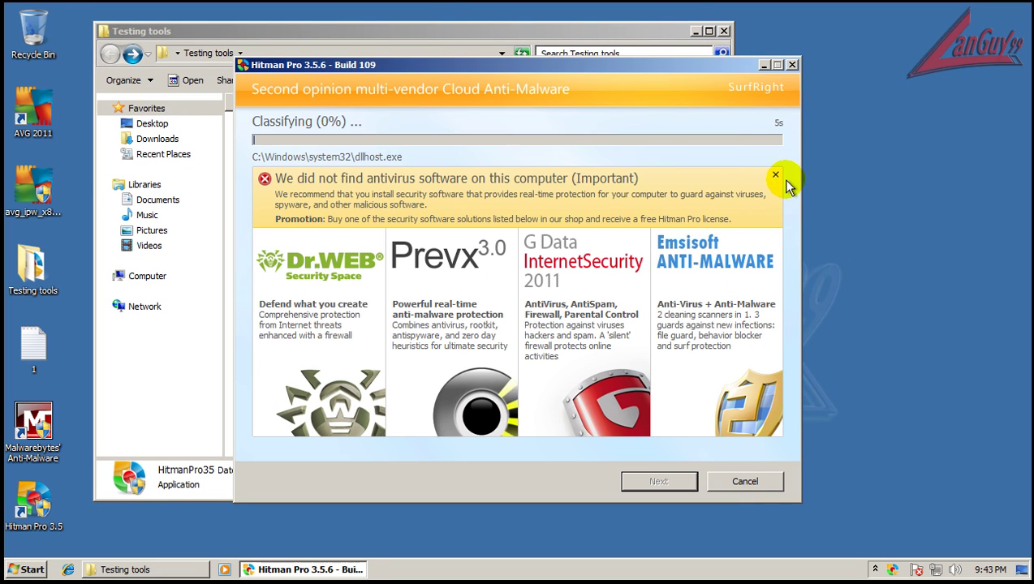
left_click(427, 26)
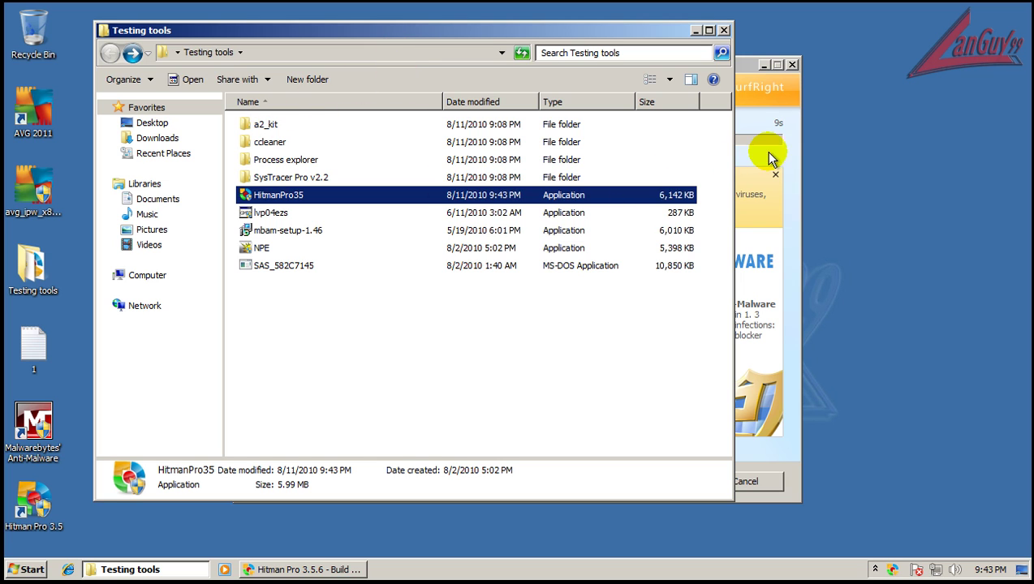
left_click(795, 169)
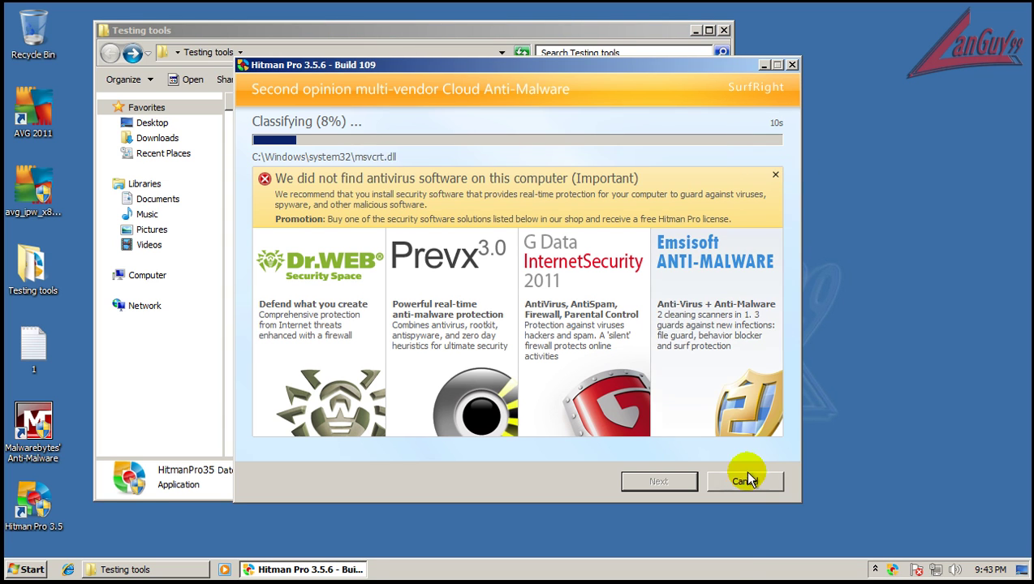
left_click(873, 570)
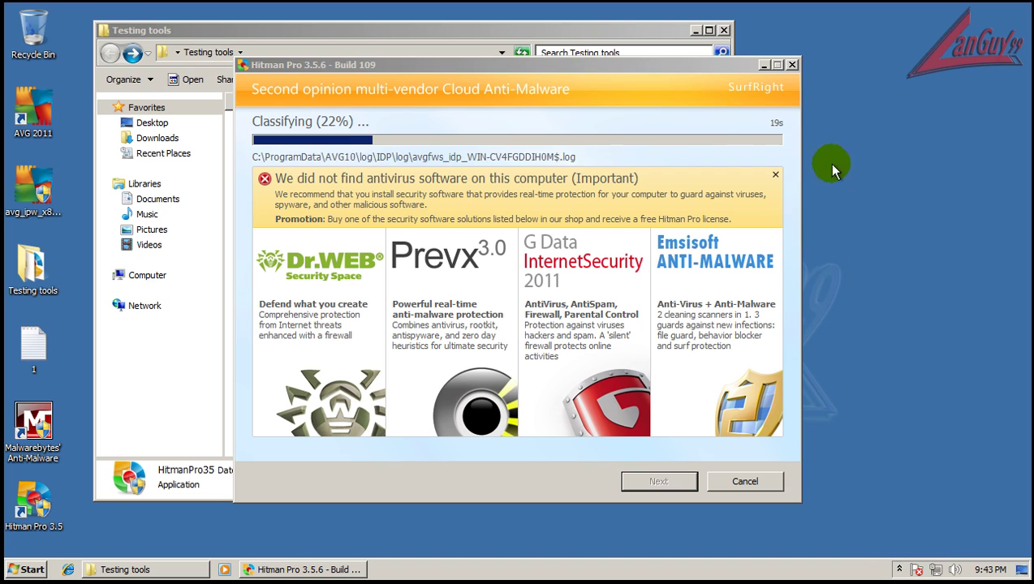
left_click(775, 176)
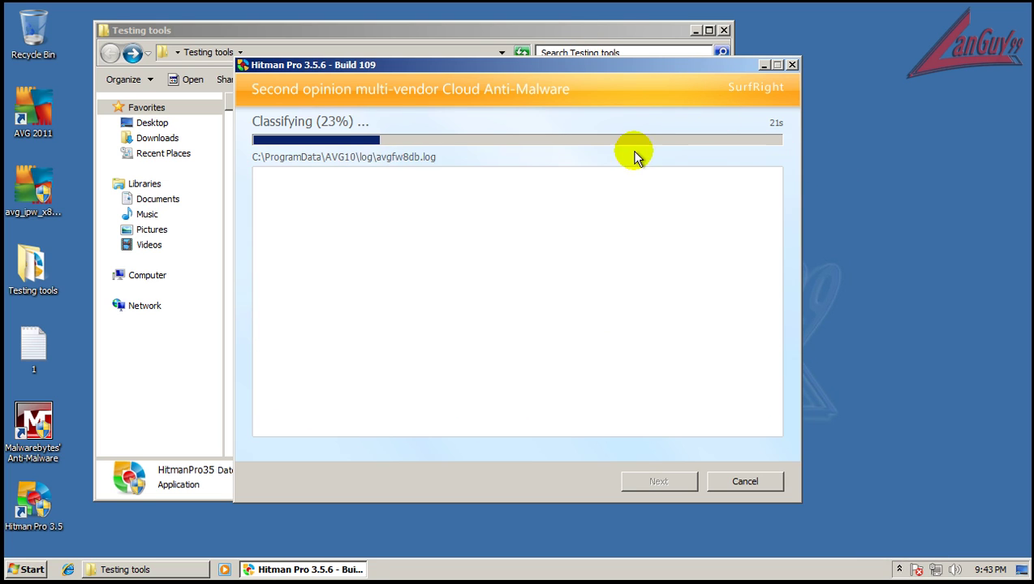
left_click(547, 33)
Run the Emergency Kit's start file from a2_kit, close the folder, and approve UAC.
double_click(248, 126)
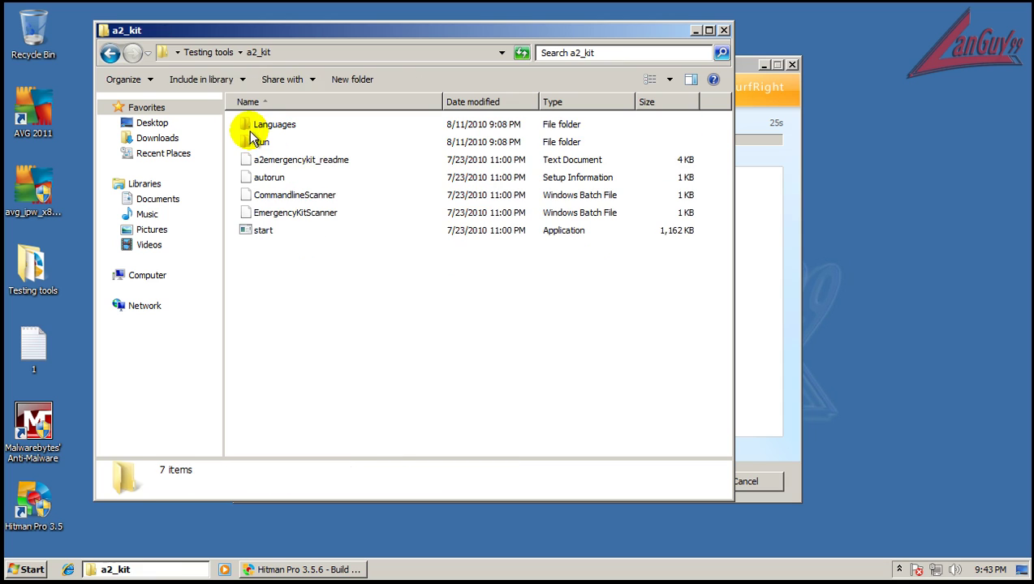
double_click(261, 230)
left_click(725, 31)
left_click_drag(618, 162, 355, 105)
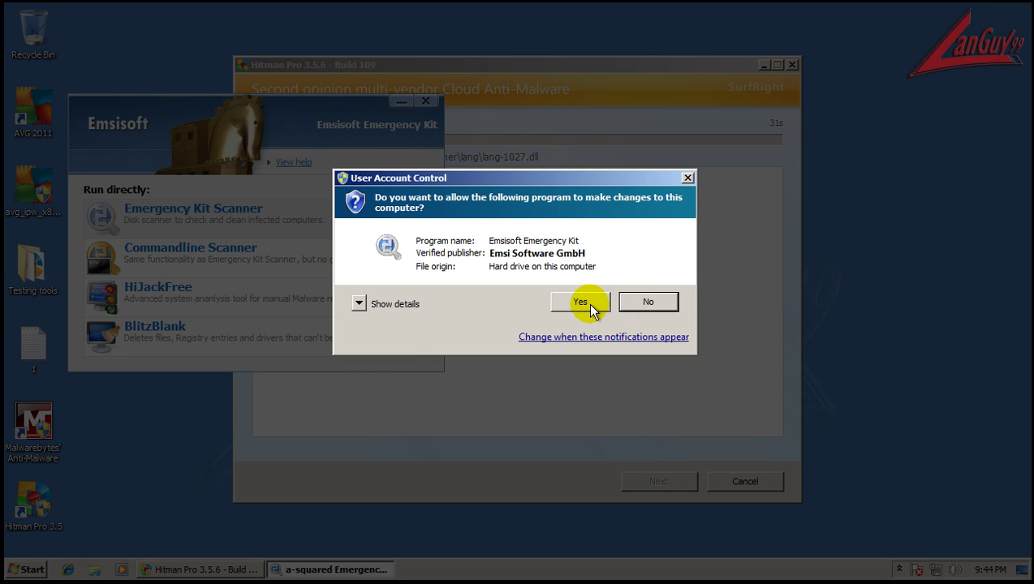
left_click(581, 302)
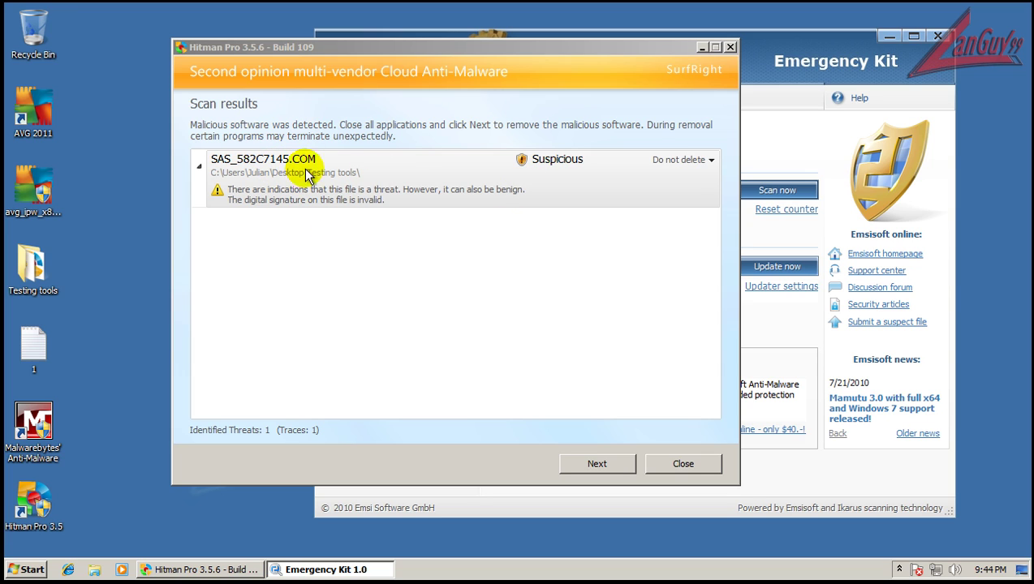
Close Hitman Pro's scan results and shift the Emergency Kit window left.
left_click(715, 463)
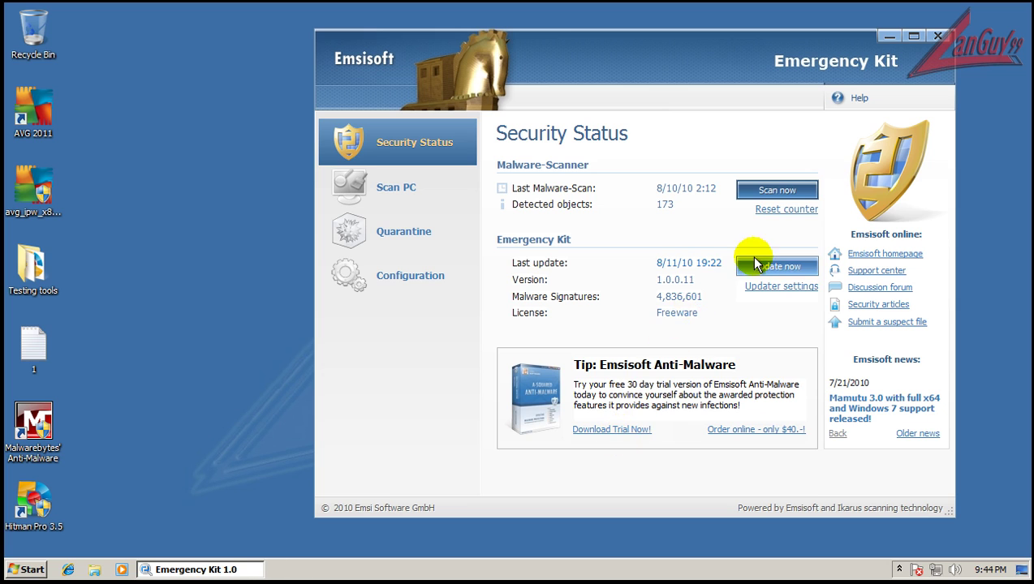
left_click_drag(655, 75, 549, 74)
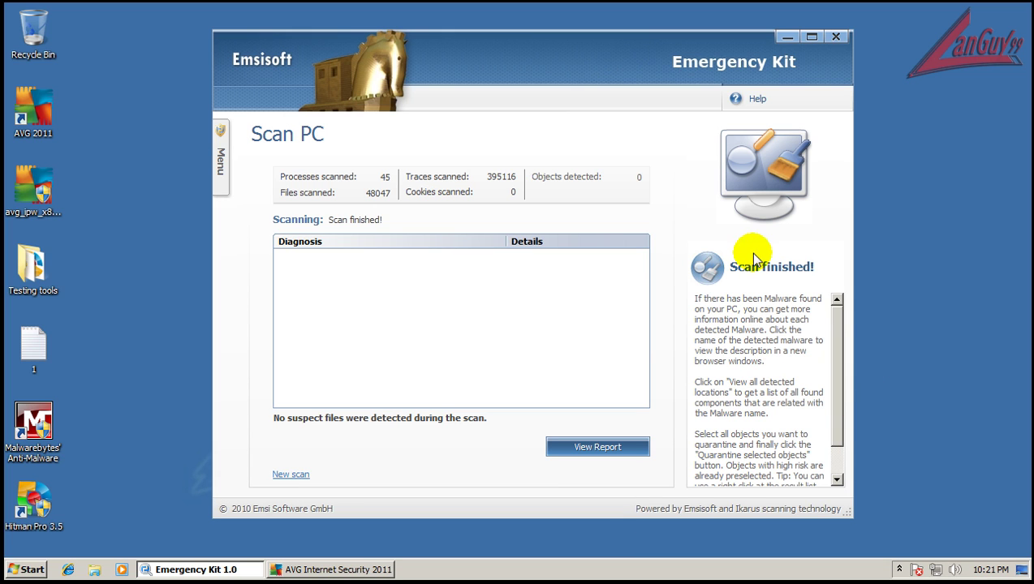
Close Emergency Kit, restore AVG, and fix the disabled Resident Shield with UAC approval.
left_click(837, 37)
left_click(230, 568)
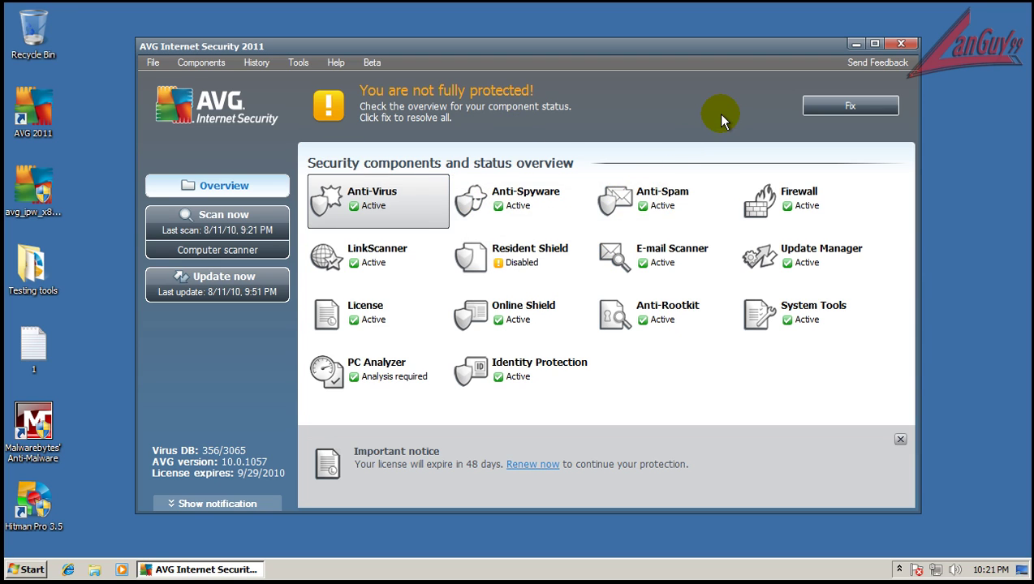
left_click(815, 107)
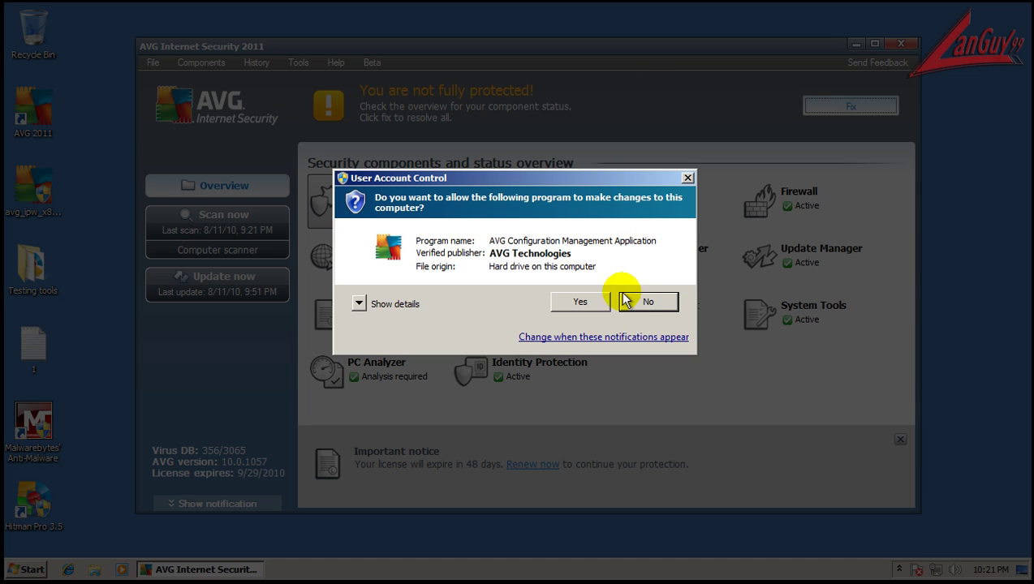
left_click(591, 300)
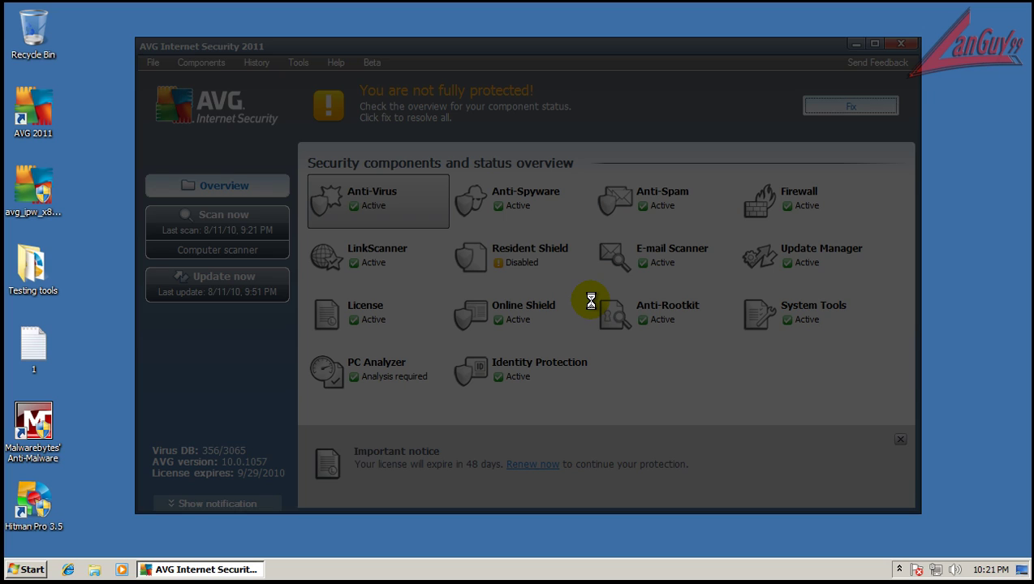